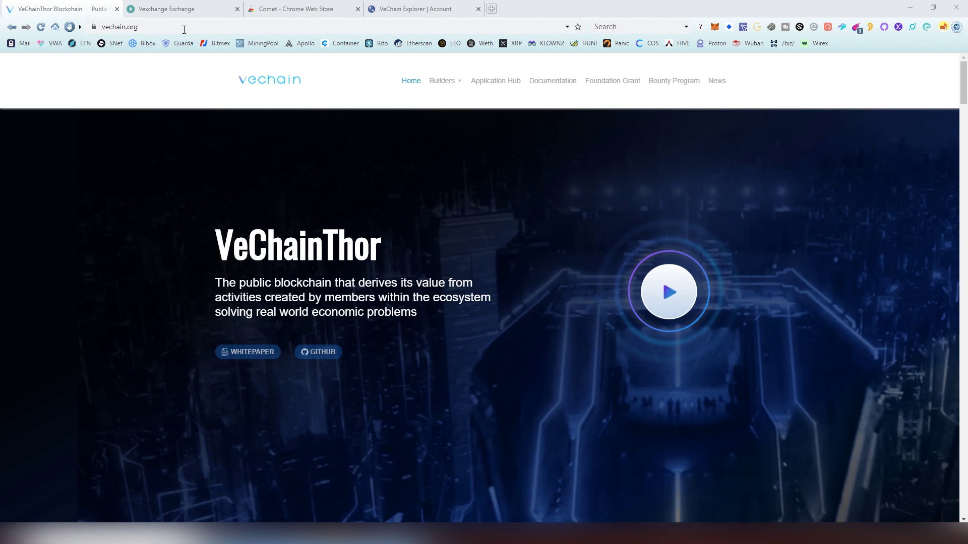
# Step: View the Vexchange site and Comet's Web Store page, unlock the Comet wallet with its PIN and approve vexchange.io's access request
pyautogui.click(175, 9)
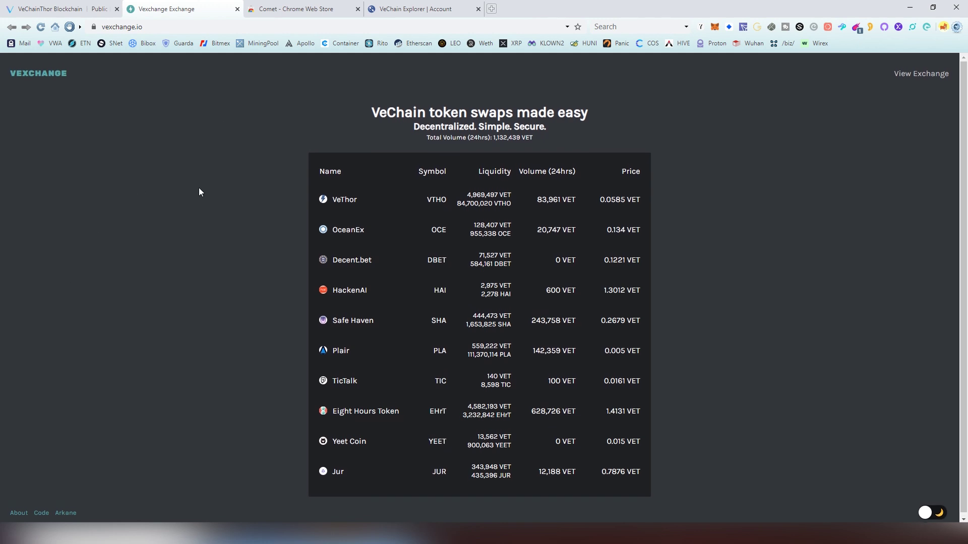
pyautogui.click(282, 8)
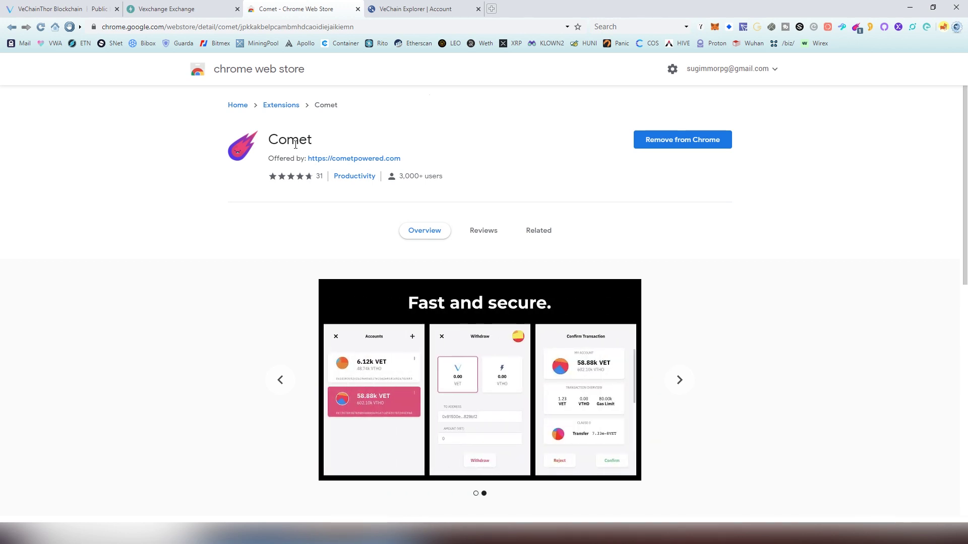
pyautogui.click(857, 29)
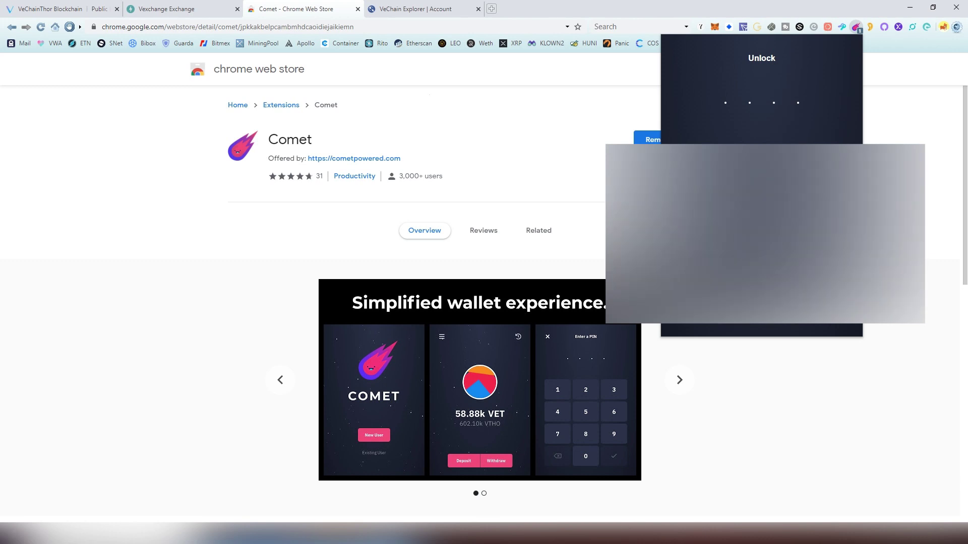
pyautogui.write('****')
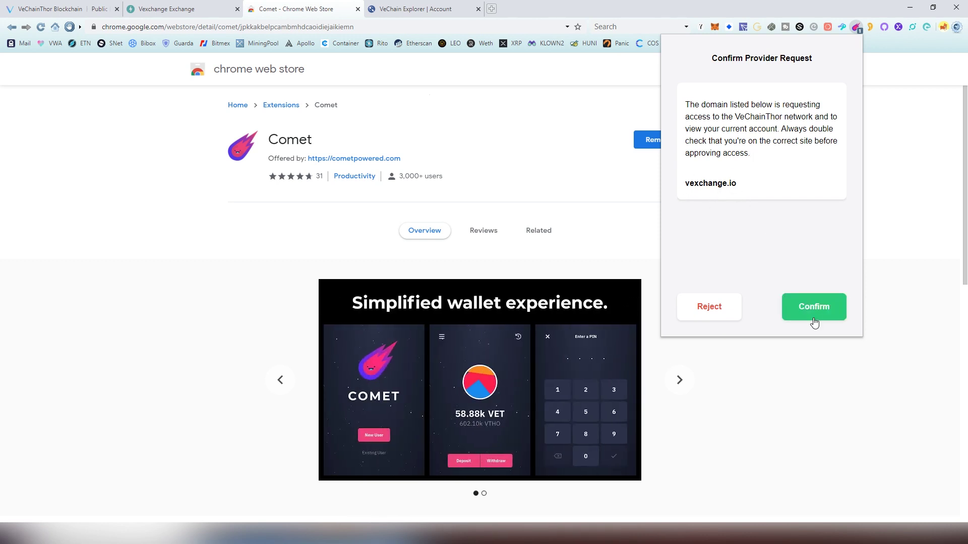
pyautogui.click(814, 321)
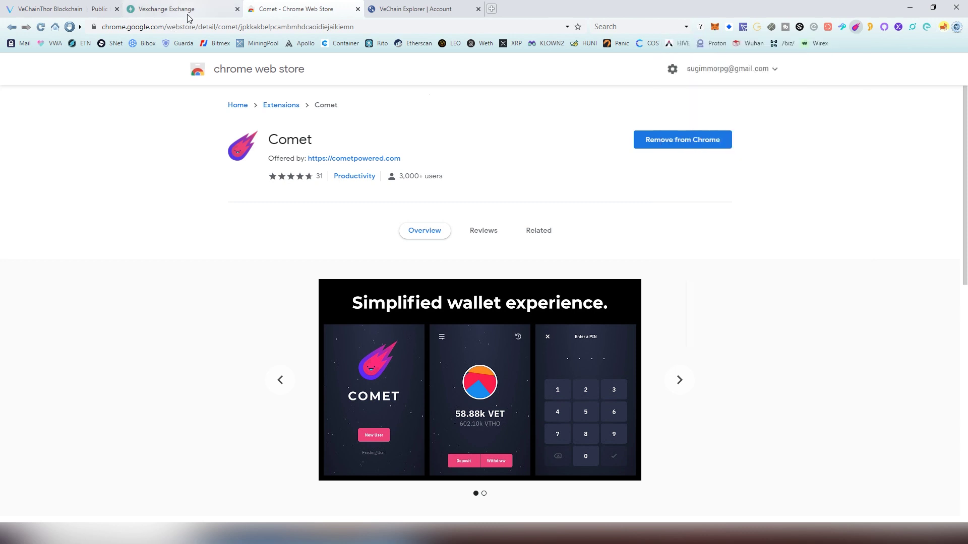
# Step: Return to Vexchange and look through the Comet wallet's account list and its private key and keystore import options
pyautogui.click(189, 15)
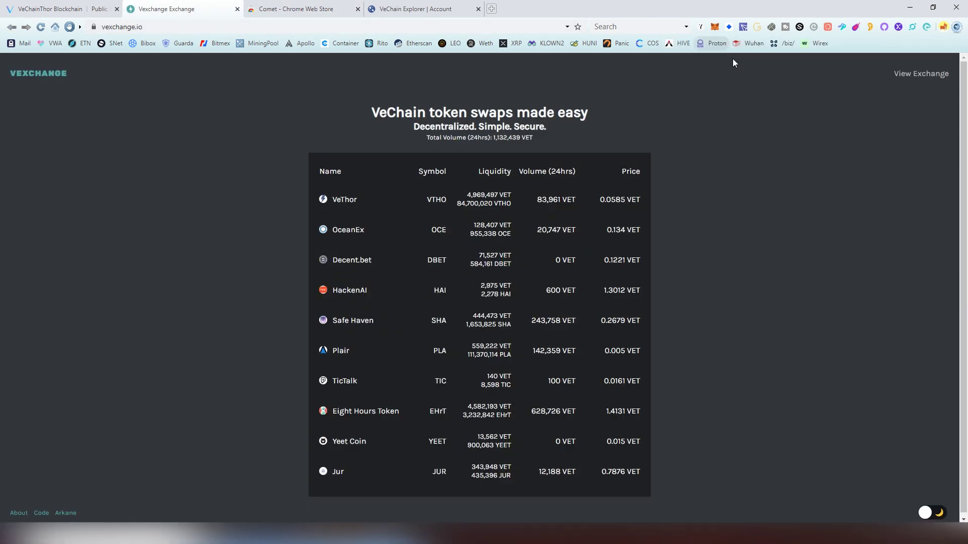
pyautogui.click(857, 27)
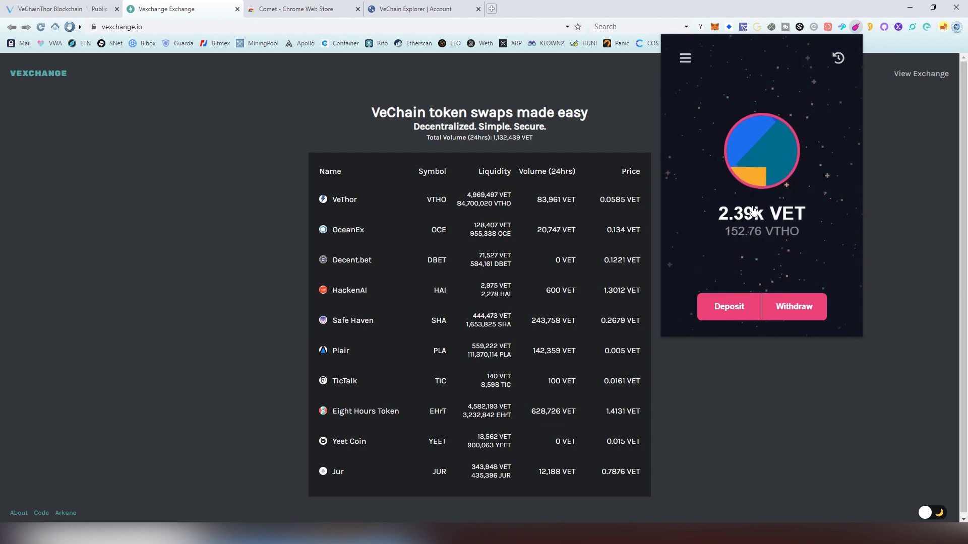
pyautogui.click(756, 173)
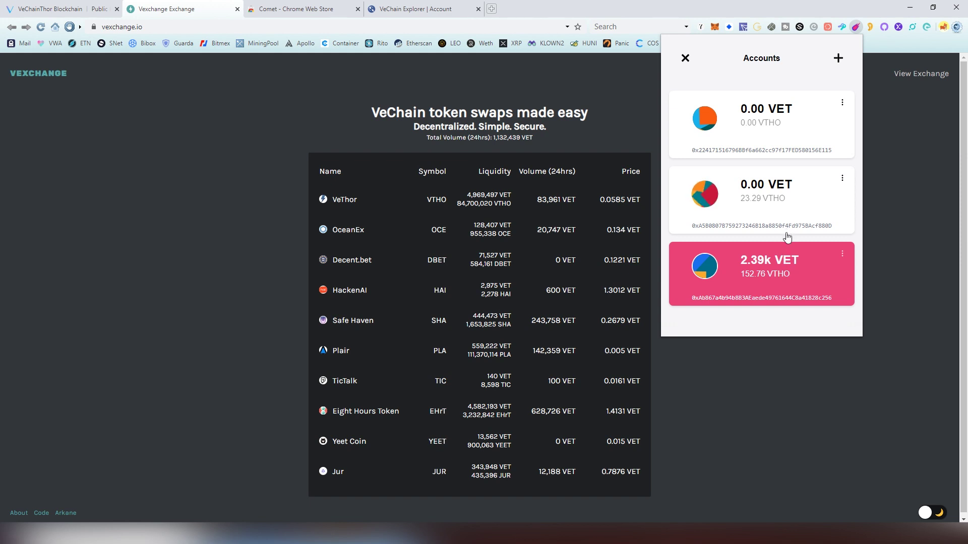
pyautogui.click(838, 59)
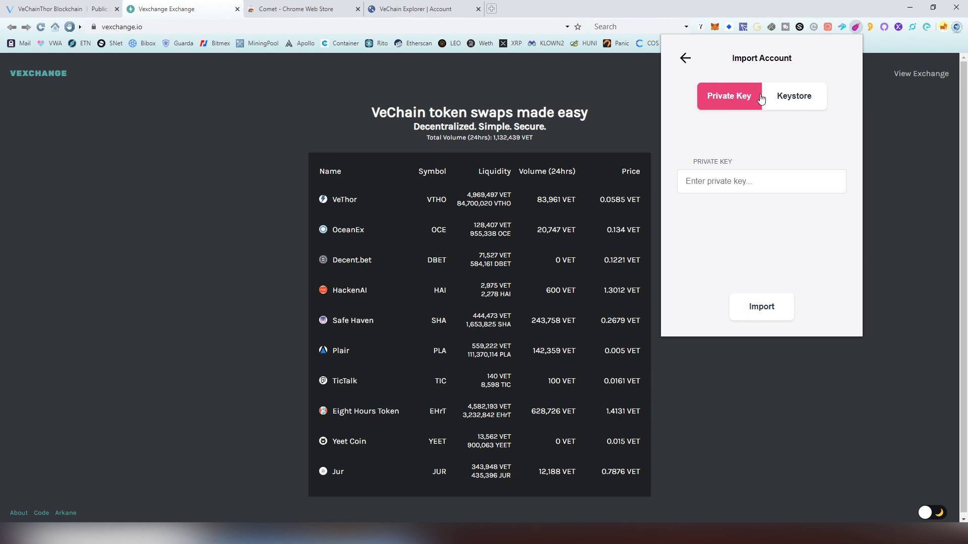
pyautogui.click(783, 103)
pyautogui.click(730, 97)
pyautogui.click(685, 59)
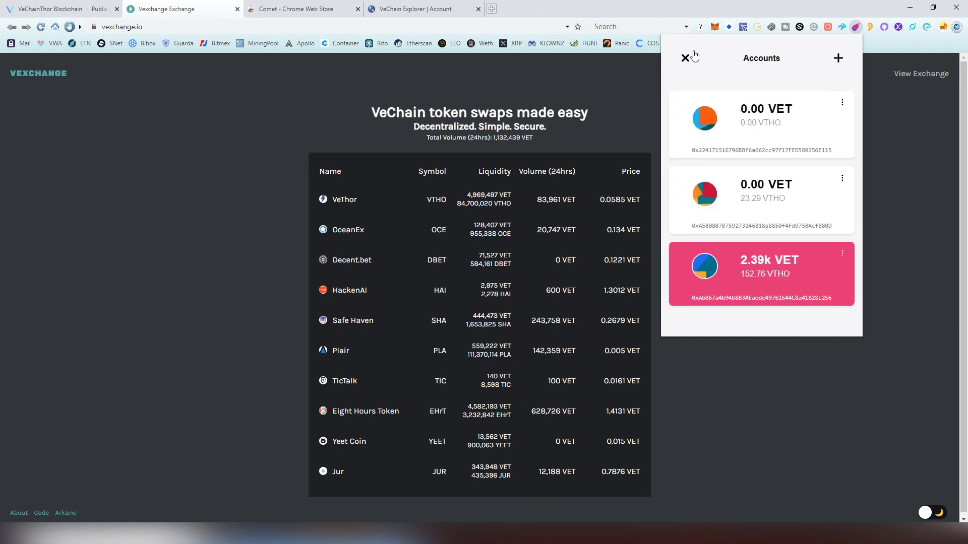
pyautogui.click(376, 117)
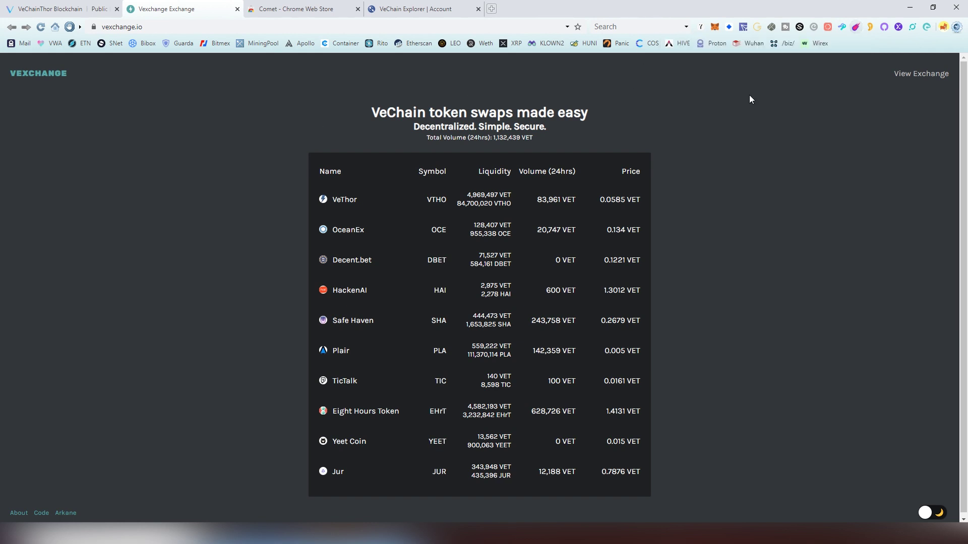
# Step: Open the exchange's swap page and choose VET as the input token and VTHO as the output token
pyautogui.click(928, 74)
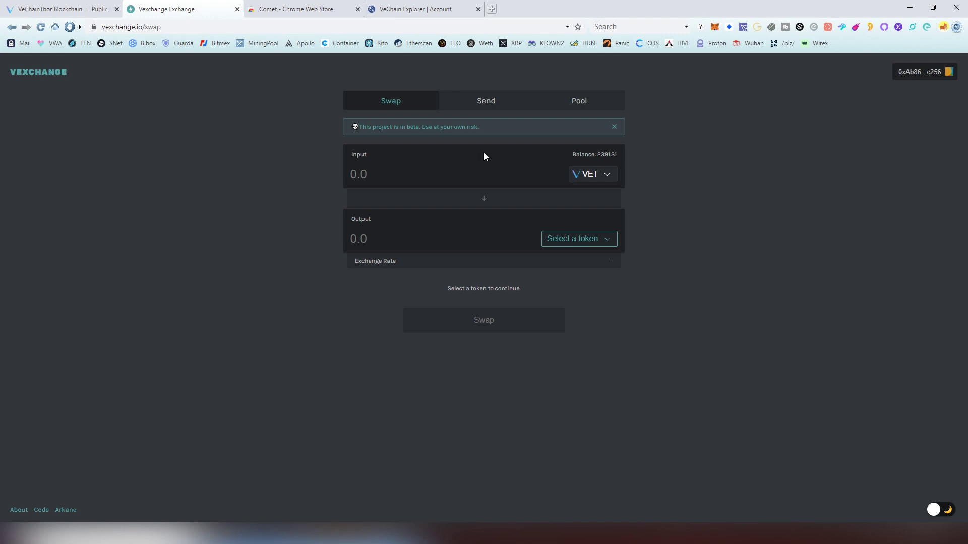
pyautogui.click(576, 177)
pyautogui.scroll(-3, 519, 265)
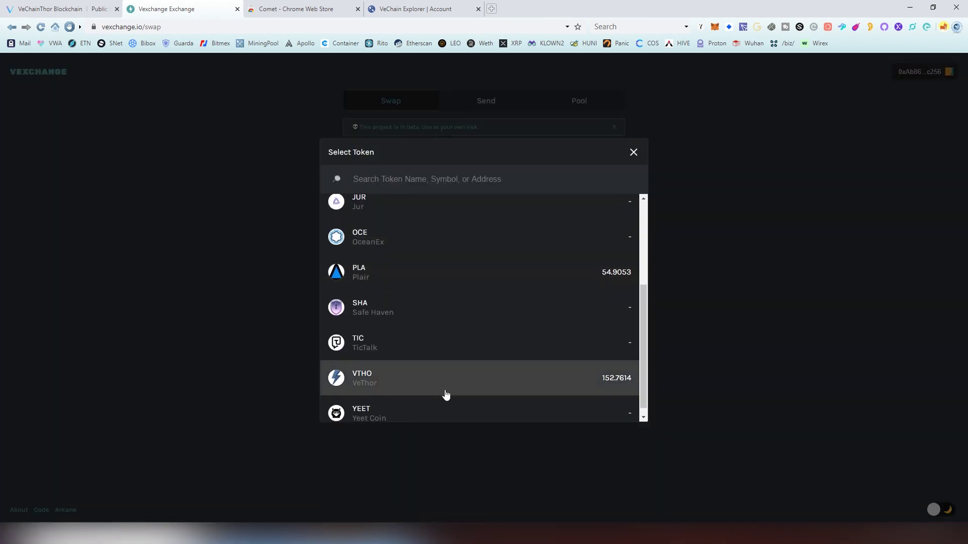
pyautogui.scroll(3, 446, 395)
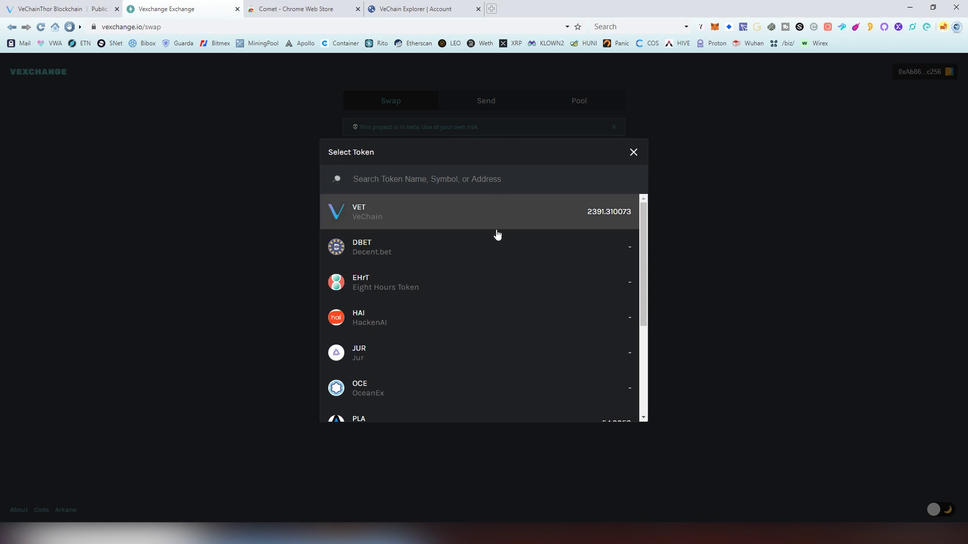
pyautogui.scroll(-3, 463, 333)
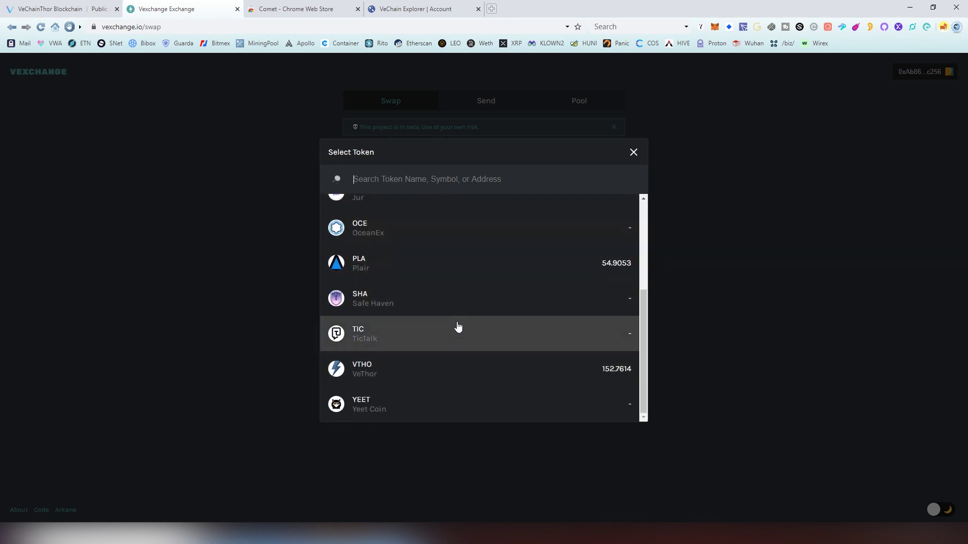
pyautogui.scroll(3, 455, 327)
pyautogui.click(465, 231)
pyautogui.click(573, 238)
pyautogui.scroll(-3, 498, 236)
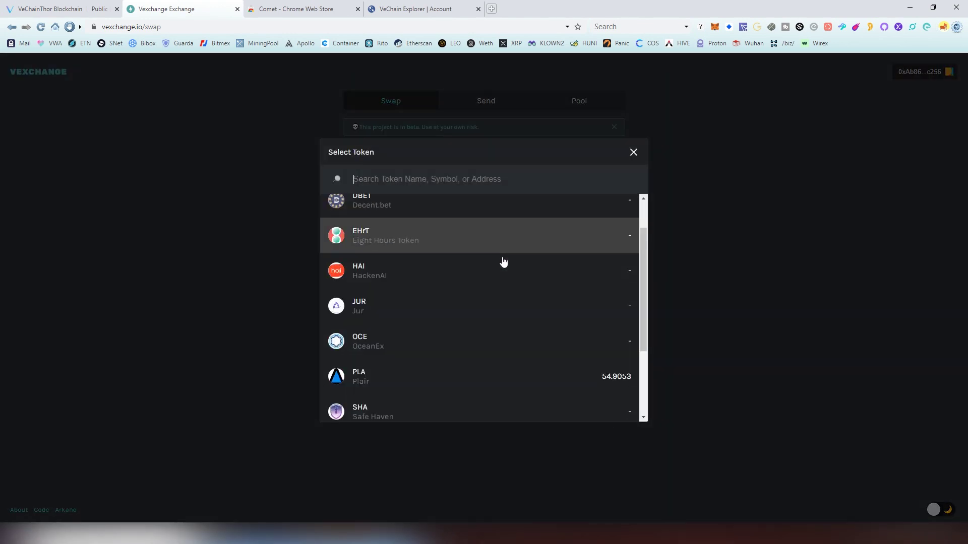
pyautogui.click(492, 370)
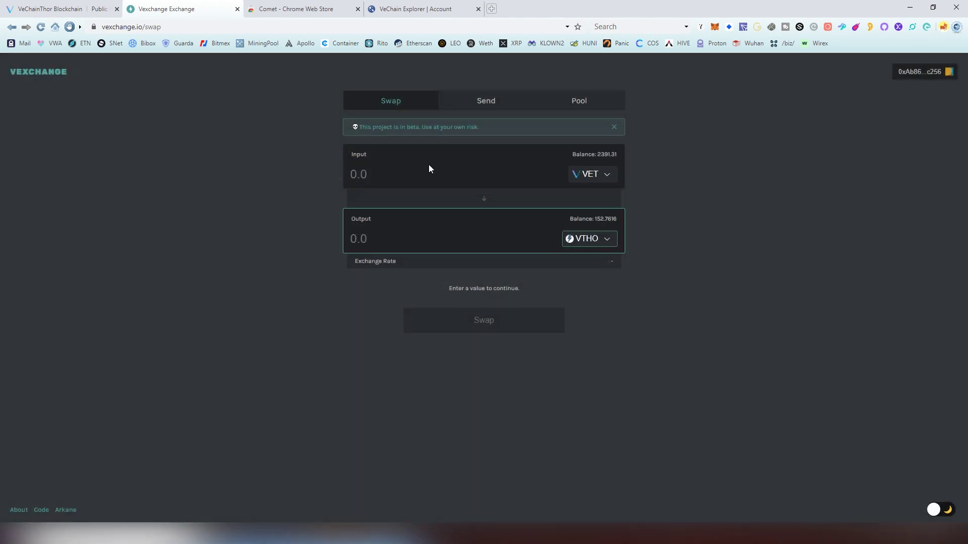
# Step: Set the swap's input amount to 25 VET and show the advanced details with the slippage limits
pyautogui.click(437, 177)
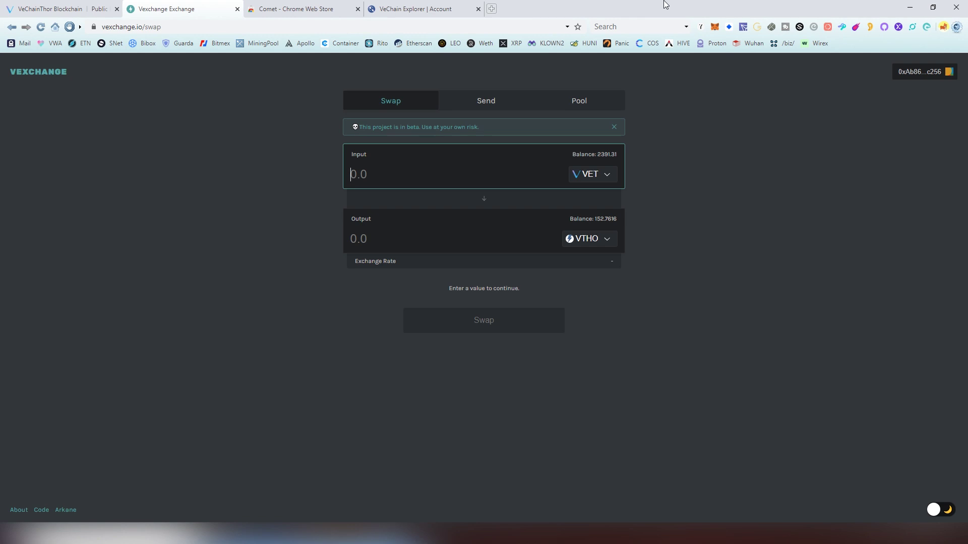
pyautogui.write('50')
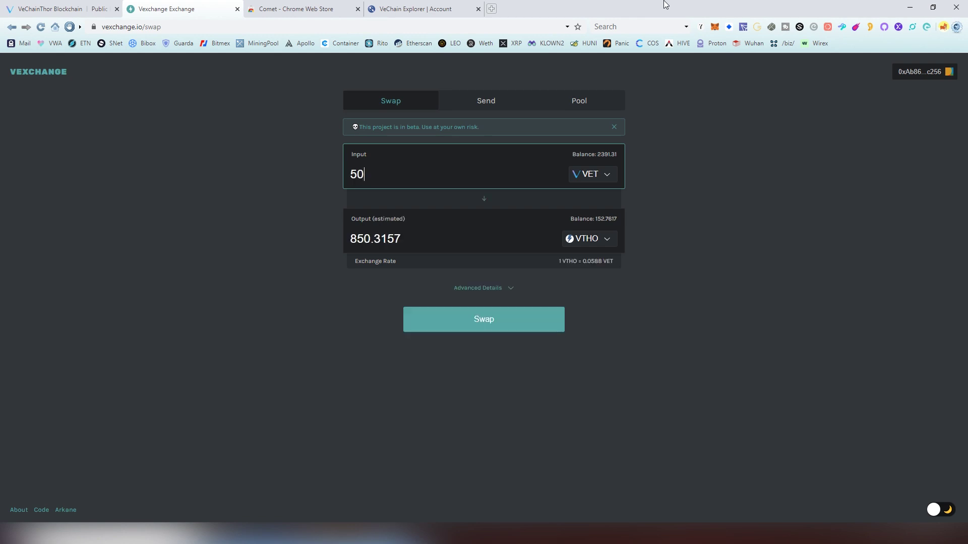
pyautogui.press('BackSpace')
pyautogui.press('BackSpace')
pyautogui.write('25')
pyautogui.click(511, 290)
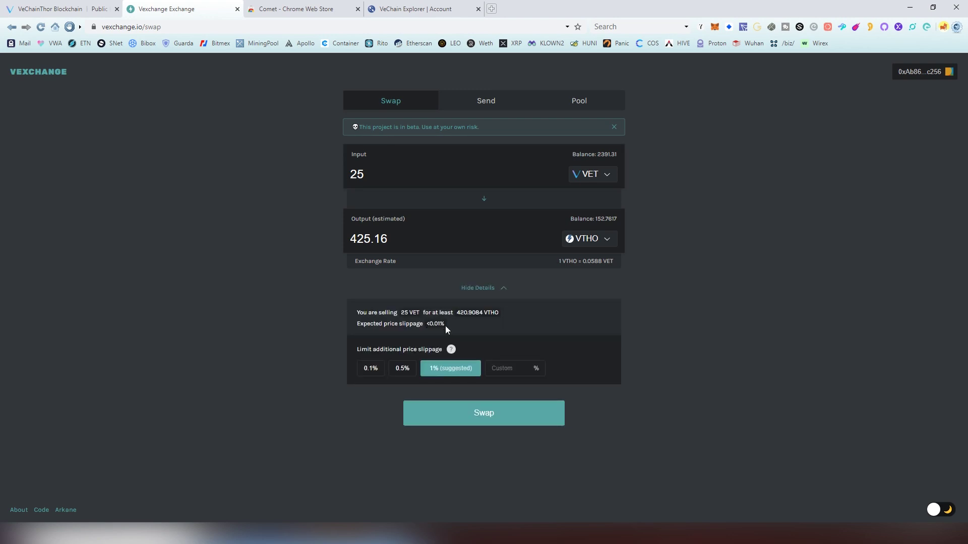
# Step: Submit the 25 VET to VTHO swap, review the transaction overview in the enlarged Comet window and confirm it
pyautogui.click(479, 423)
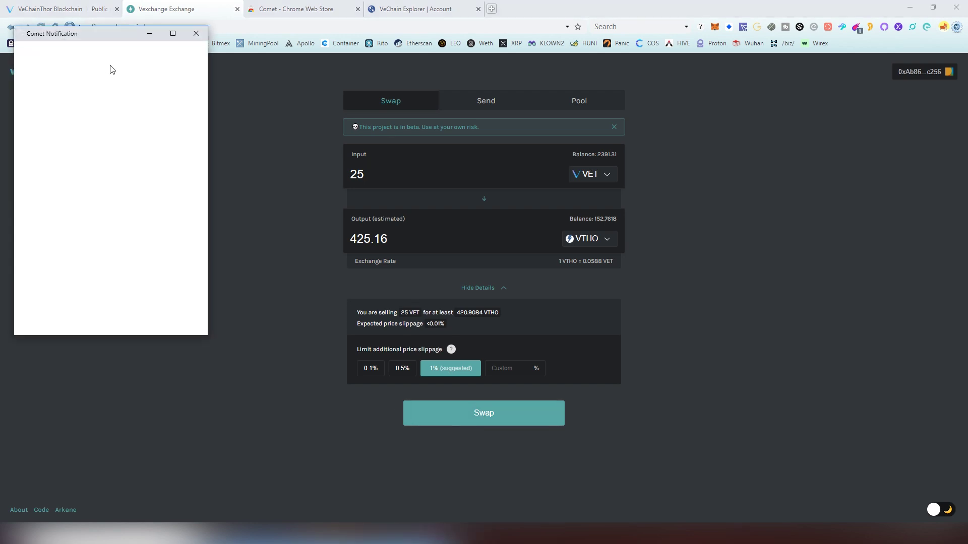
pyautogui.moveTo(89, 38); pyautogui.dragTo(180, 95)
pyautogui.scroll(-1, 277, 233)
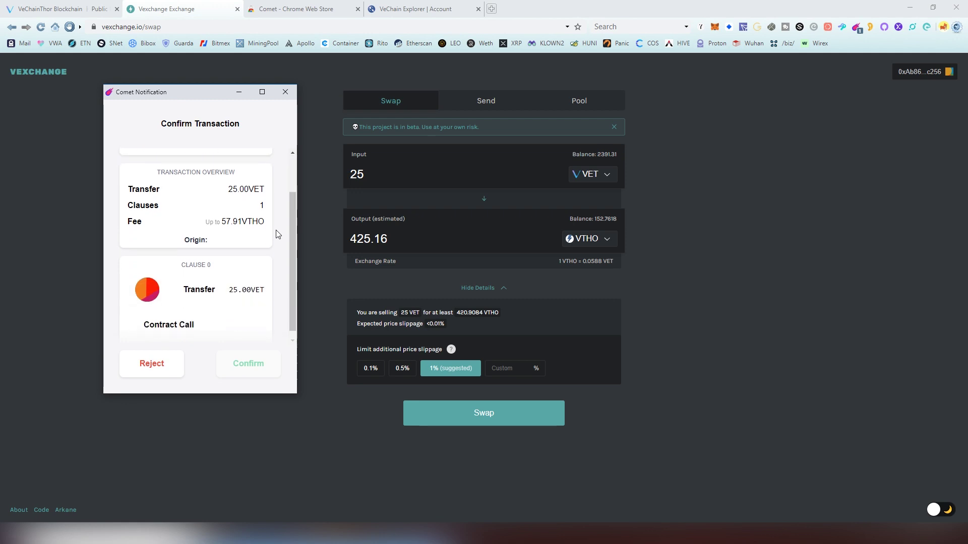
pyautogui.moveTo(297, 393); pyautogui.dragTo(348, 431)
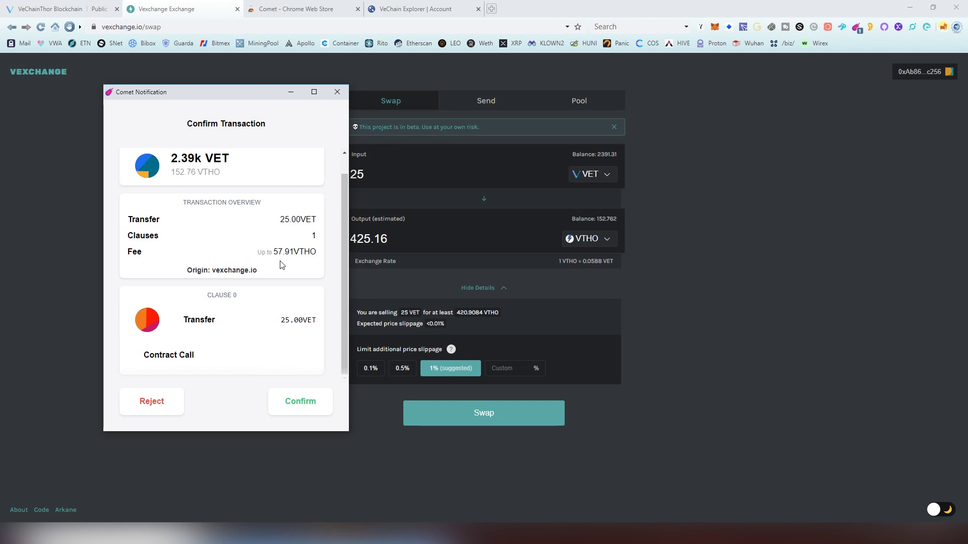
pyautogui.click(308, 407)
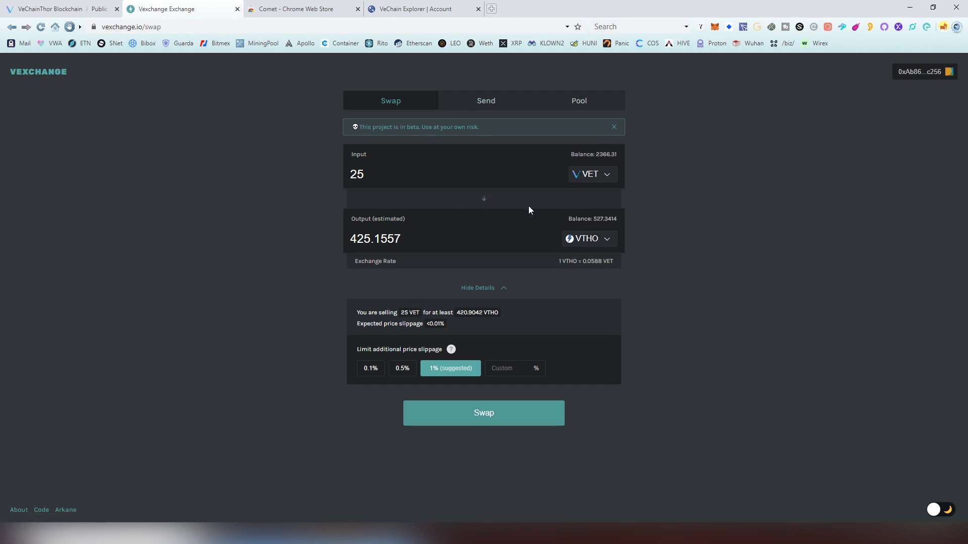
# Step: Try pairing VTHO with DBET in both swap directions, and return the input token to VET
pyautogui.click(604, 240)
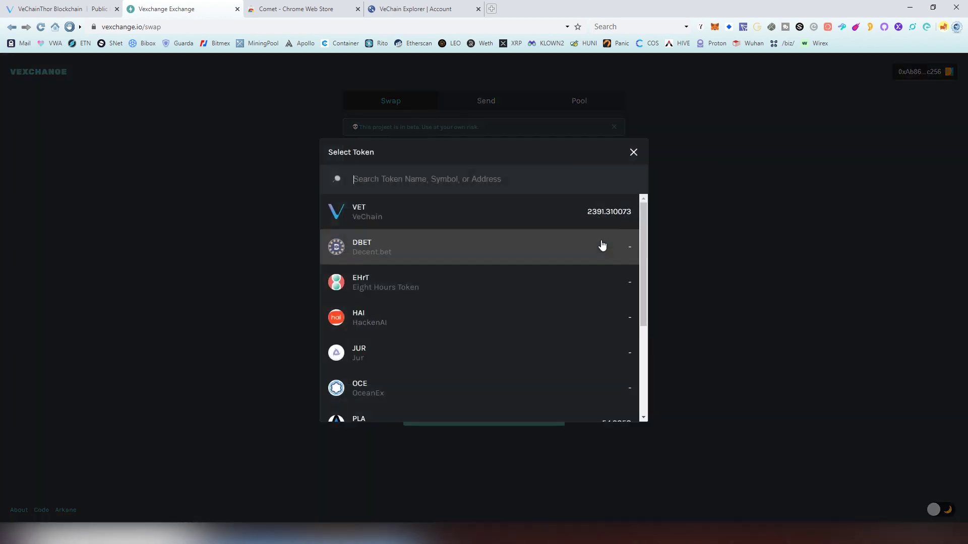
pyautogui.click(667, 255)
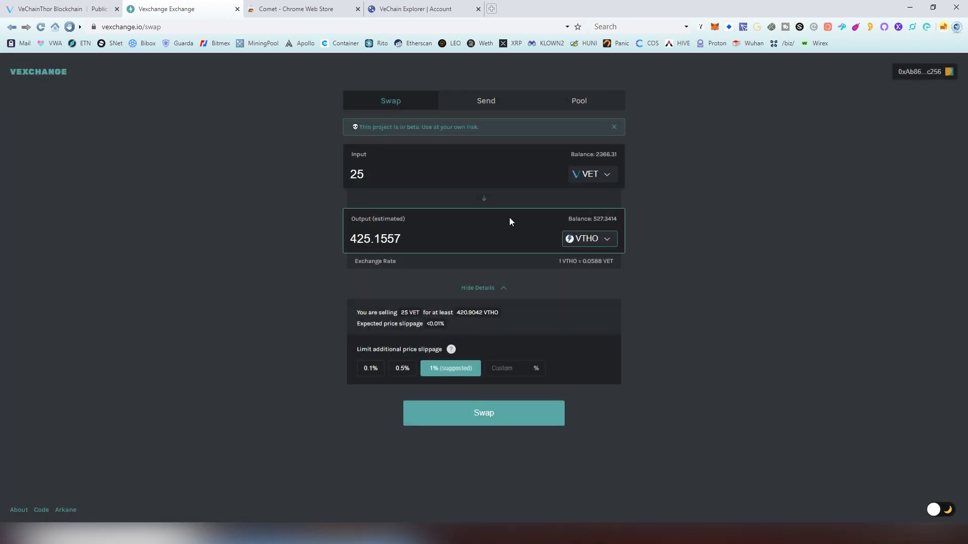
pyautogui.click(479, 202)
pyautogui.click(581, 233)
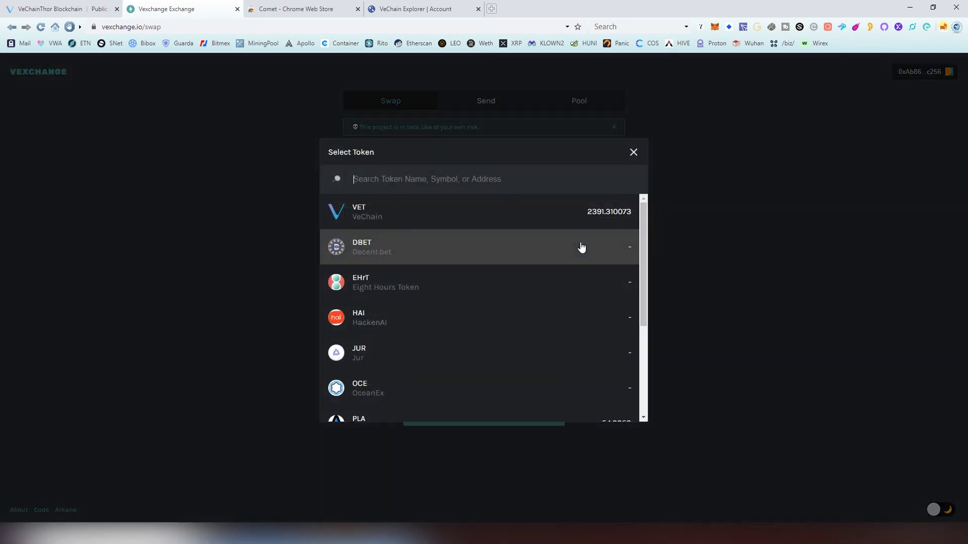
pyautogui.click(374, 254)
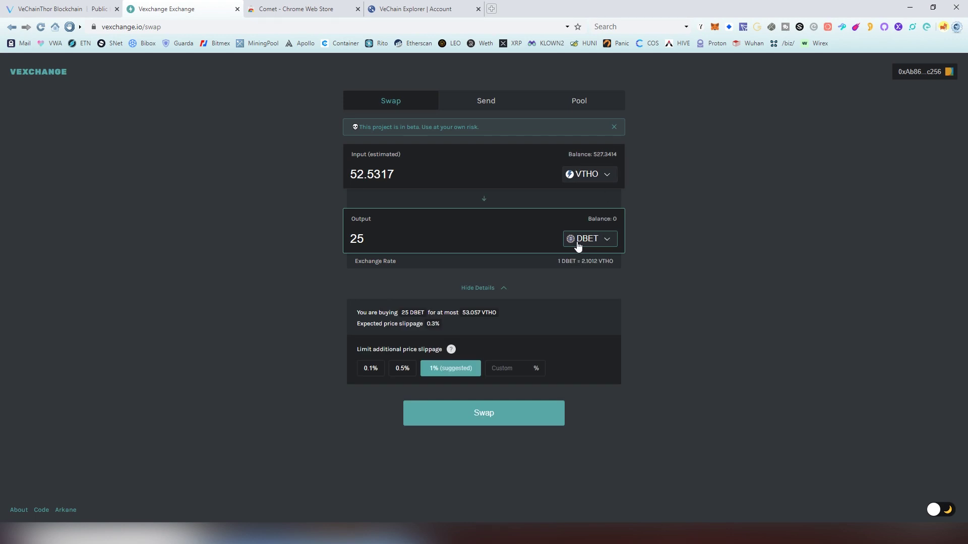
pyautogui.click(484, 199)
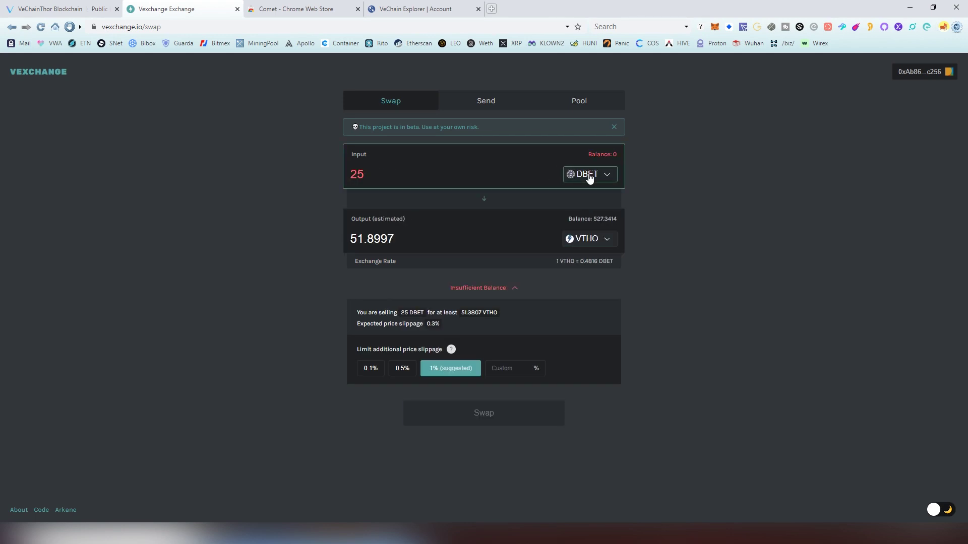
pyautogui.click(588, 176)
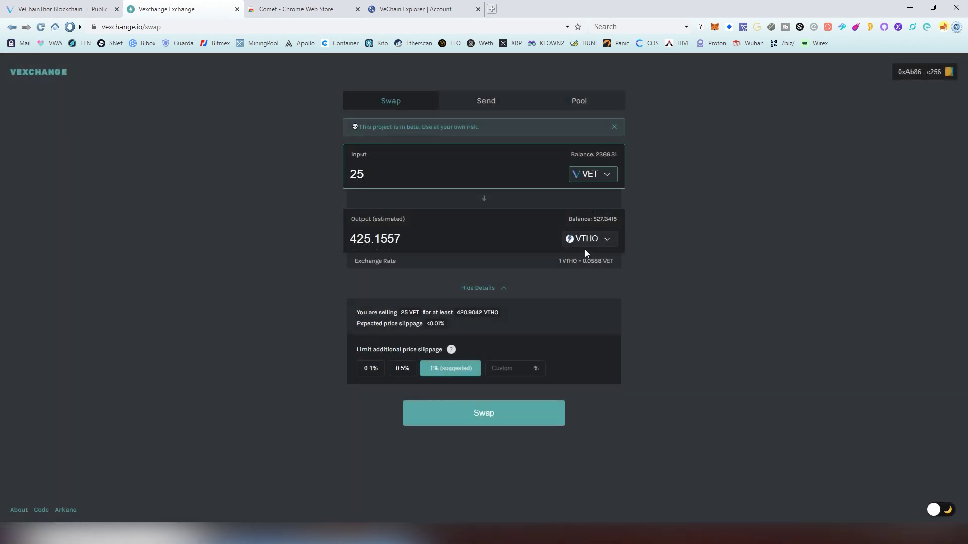
# Step: Choose EHrT as the output token and set the swap's input amount to 366 VET
pyautogui.click(584, 248)
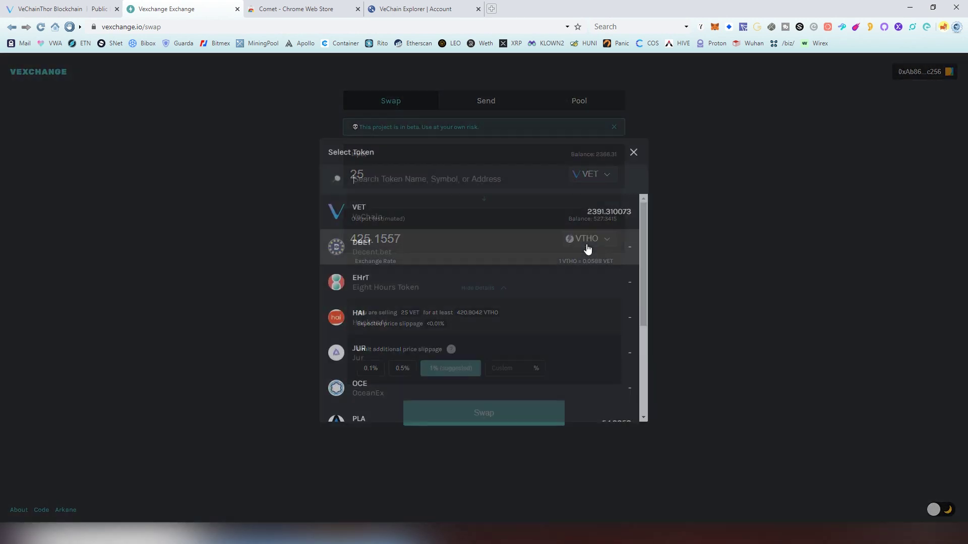
pyautogui.click(524, 298)
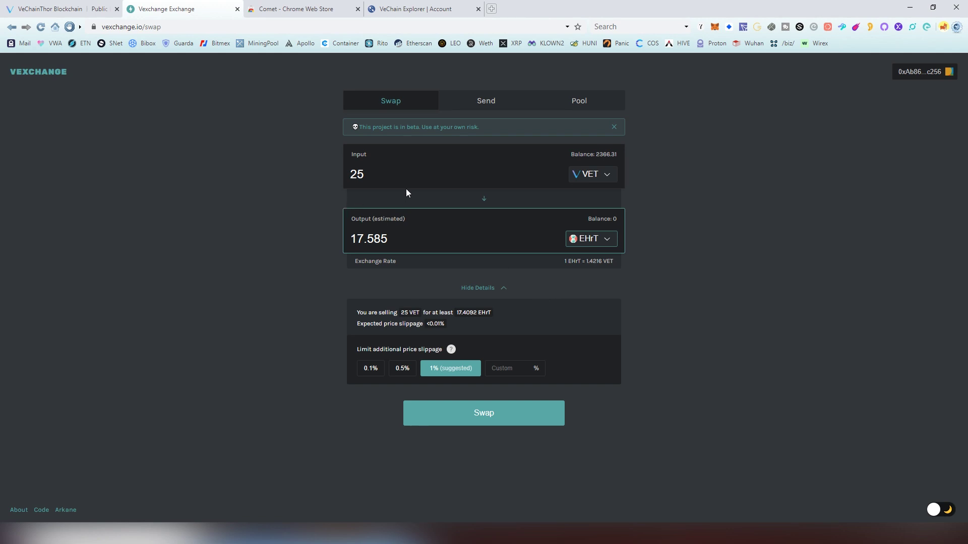
pyautogui.click(422, 168)
pyautogui.hotkey('ctrl', 'a')
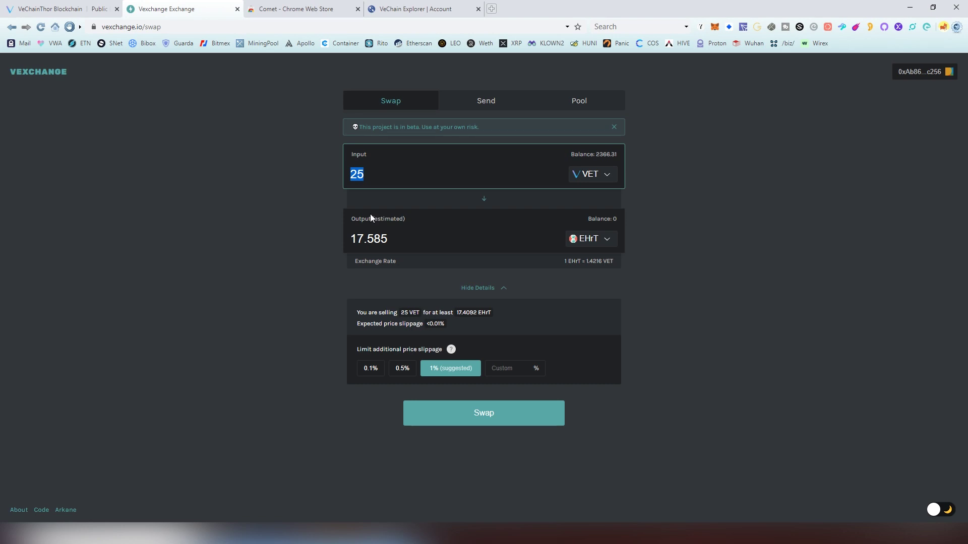
pyautogui.write('366')
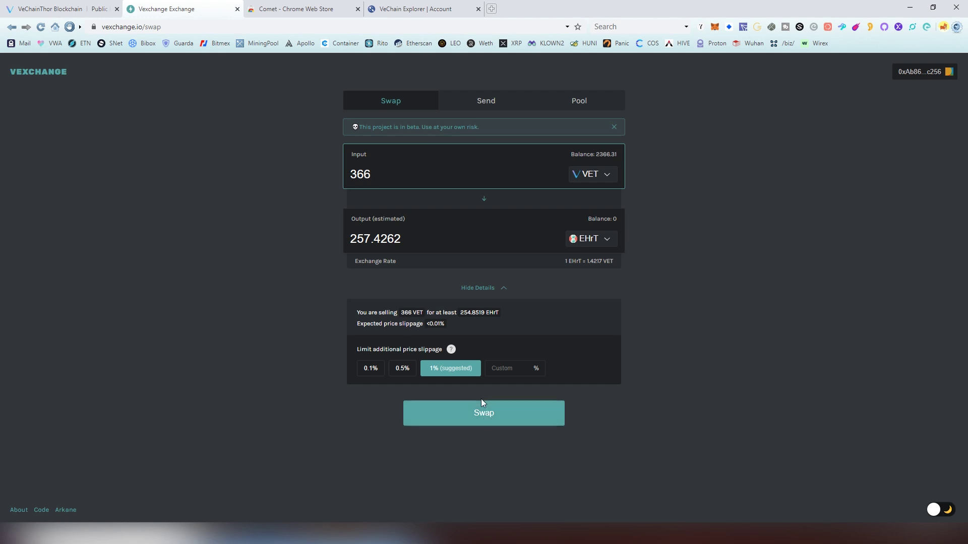
# Step: Submit the 366 VET to EHrT swap, review its transaction overview in the Comet window and confirm it
pyautogui.click(483, 417)
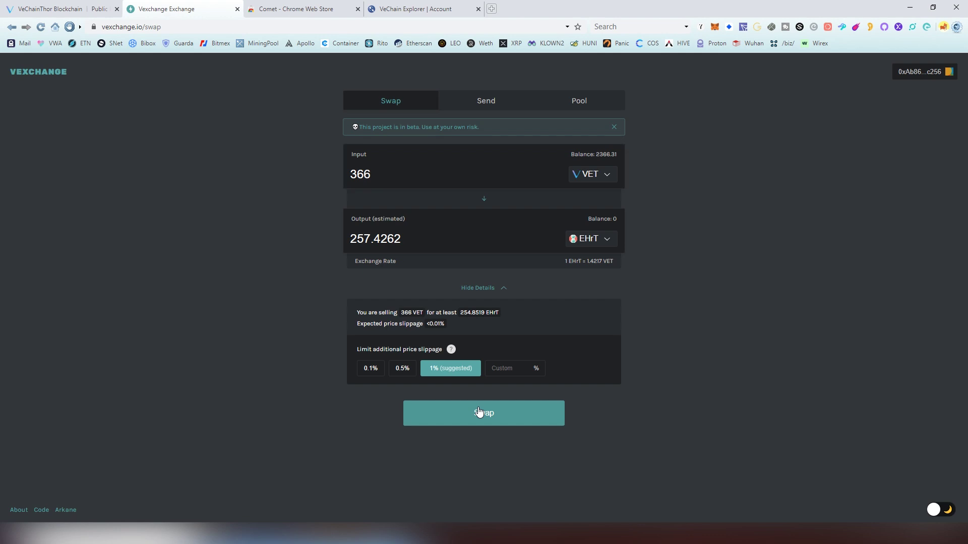
pyautogui.moveTo(83, 31); pyautogui.dragTo(181, 89)
pyautogui.scroll(-3, 234, 201)
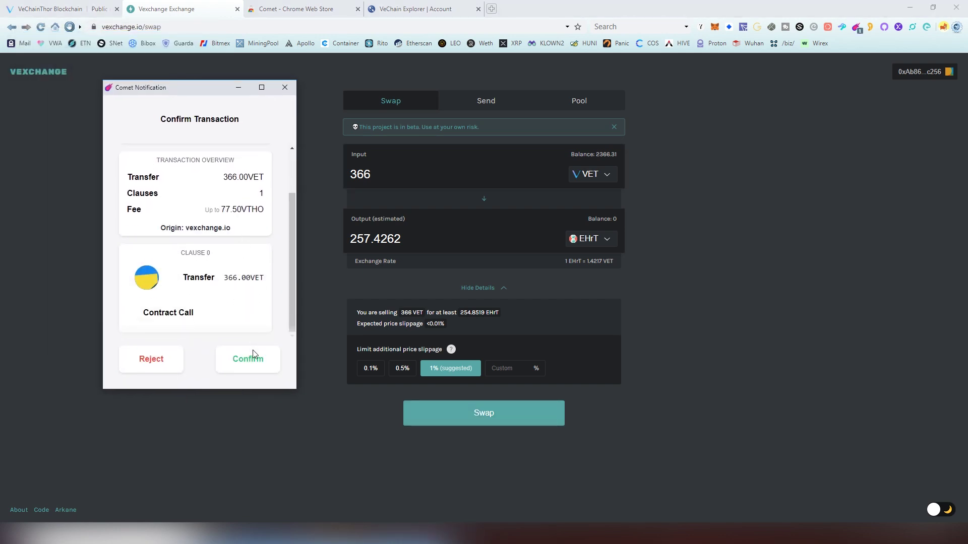
pyautogui.click(252, 368)
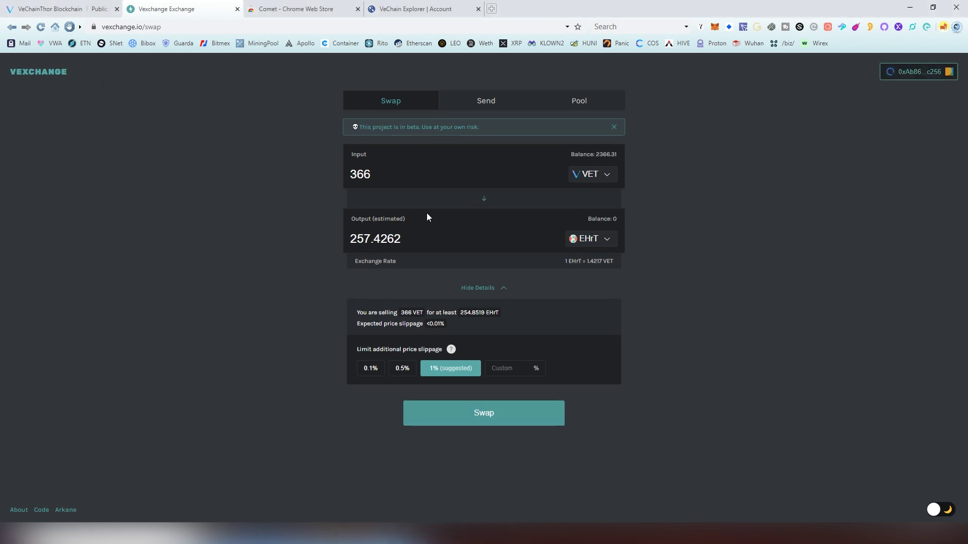
# Step: Show the account's recent transactions, try to open the pending one in the explorer and reload its page
pyautogui.click(909, 74)
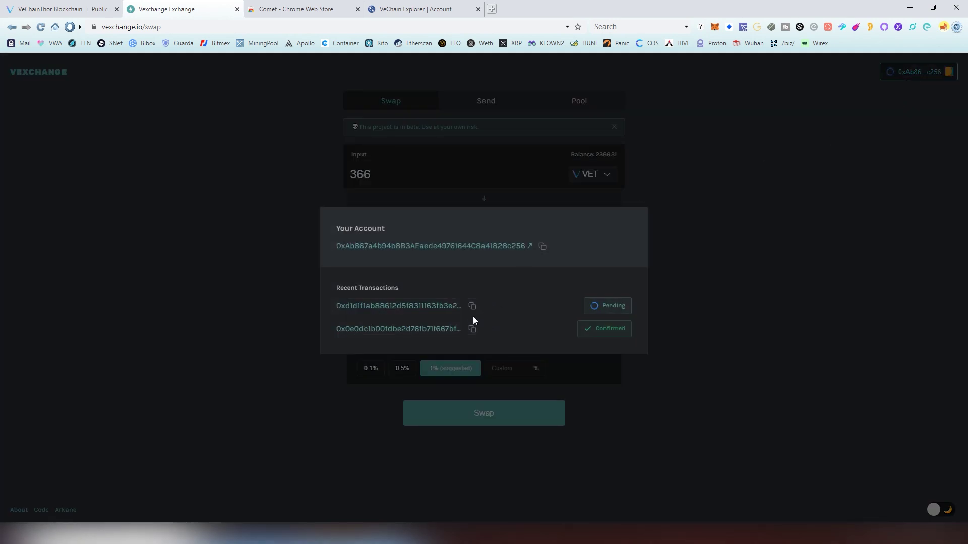
pyautogui.click(472, 306)
pyautogui.click(443, 307)
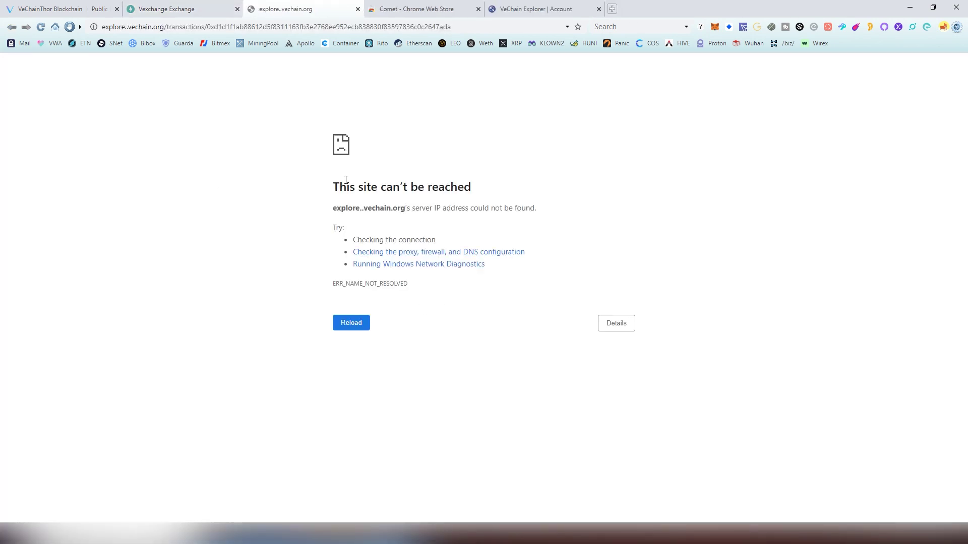
pyautogui.doubleClick(347, 329)
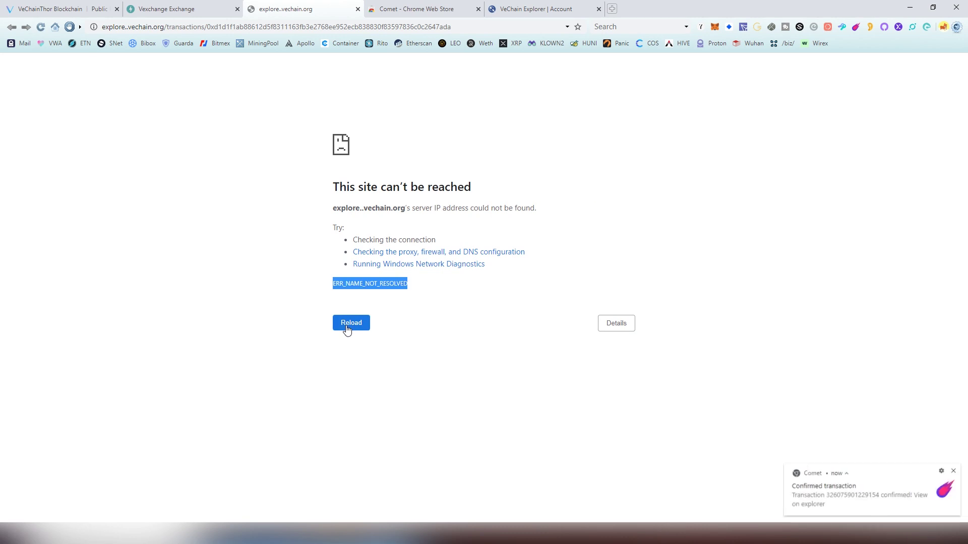
pyautogui.click(335, 329)
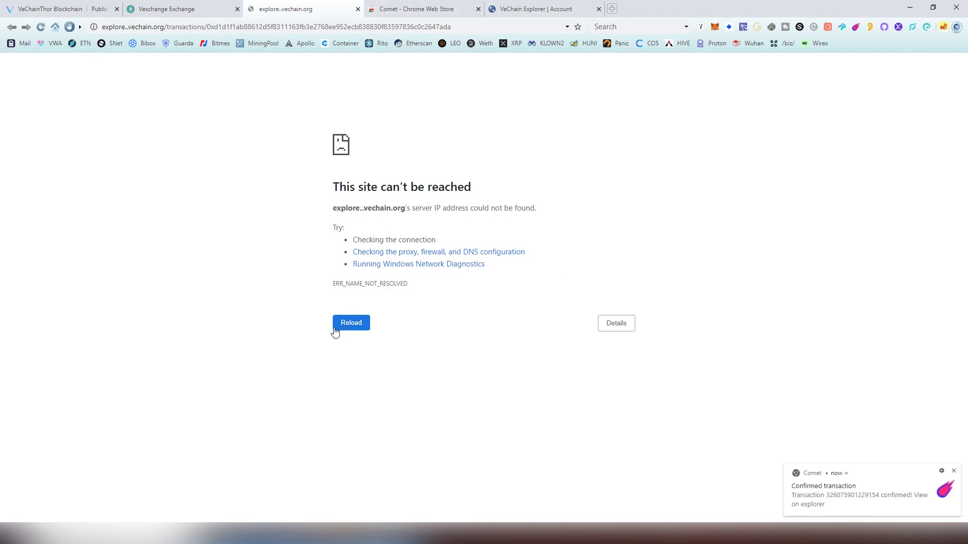
# Step: Refresh the account page in VeChain Explorer and check the EHrT transfers, transactions and balance summary
pyautogui.click(499, 8)
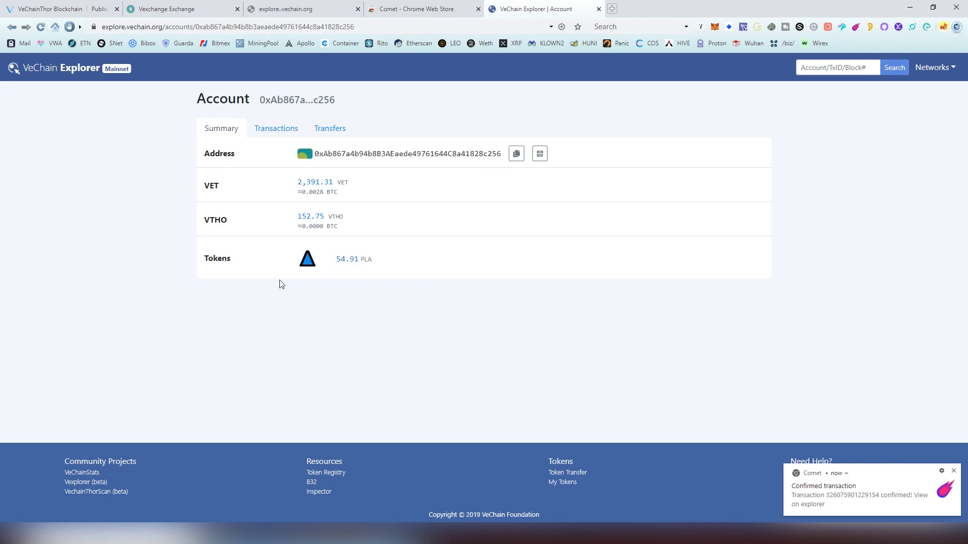
pyautogui.press('F5')
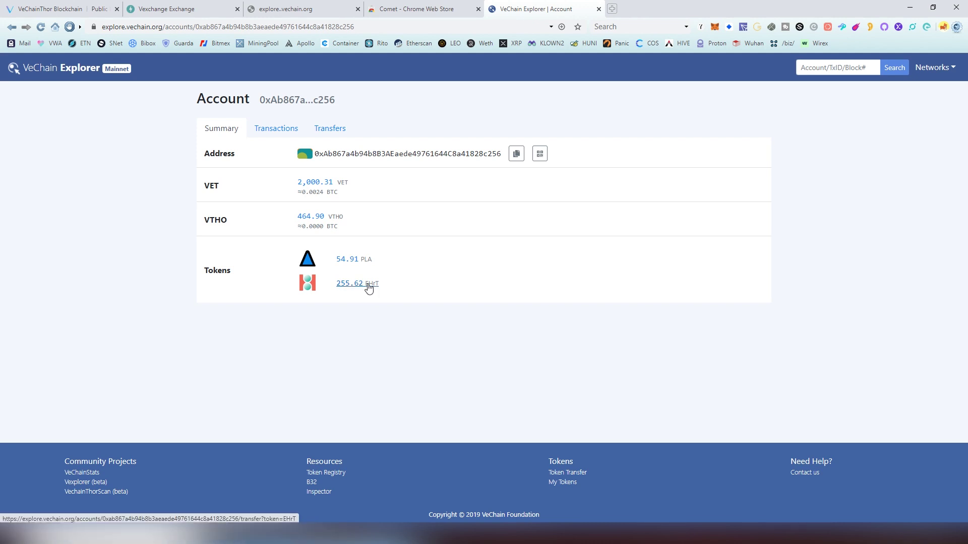
pyautogui.click(399, 301)
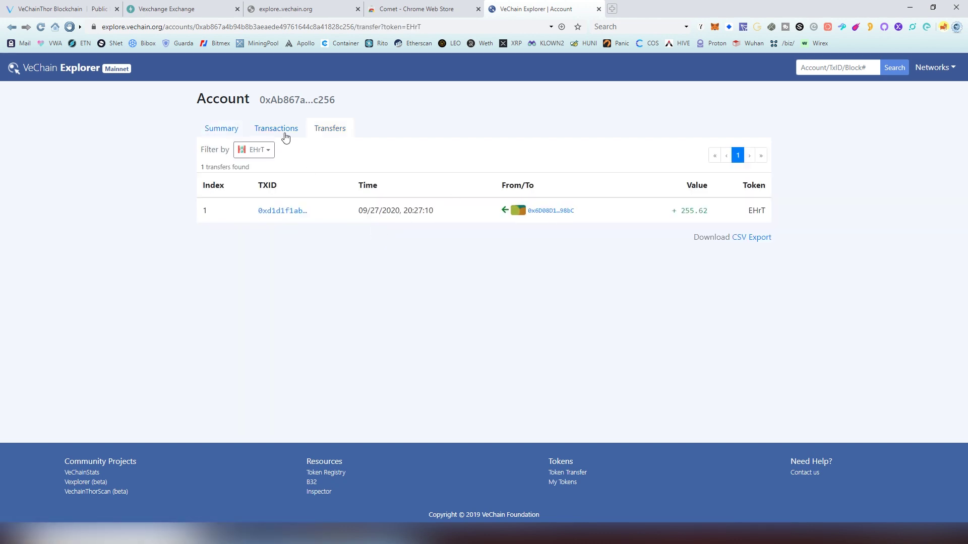
pyautogui.click(266, 132)
pyautogui.click(218, 132)
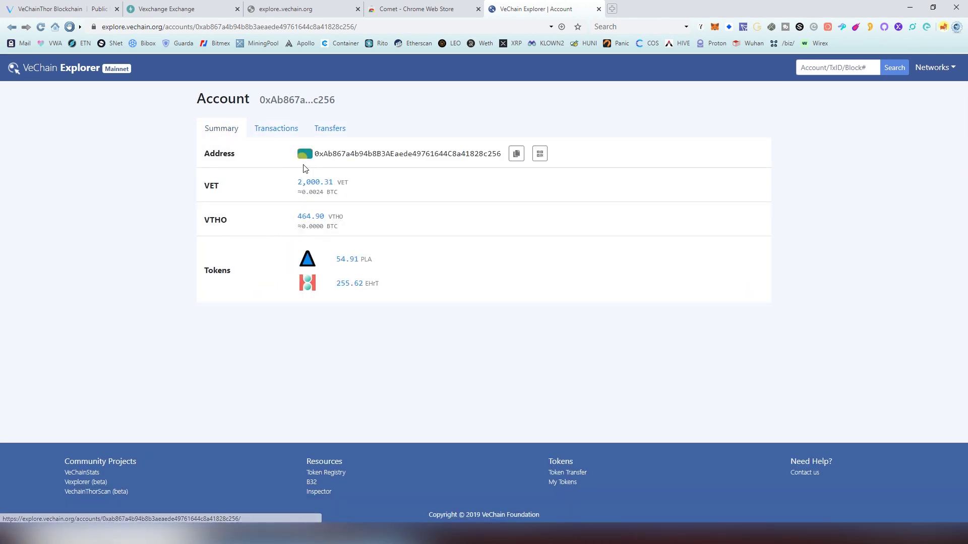
# Step: Return to Vexchange, open the Send form and paste the connected account's own wallet address as the recipient
pyautogui.click(308, 9)
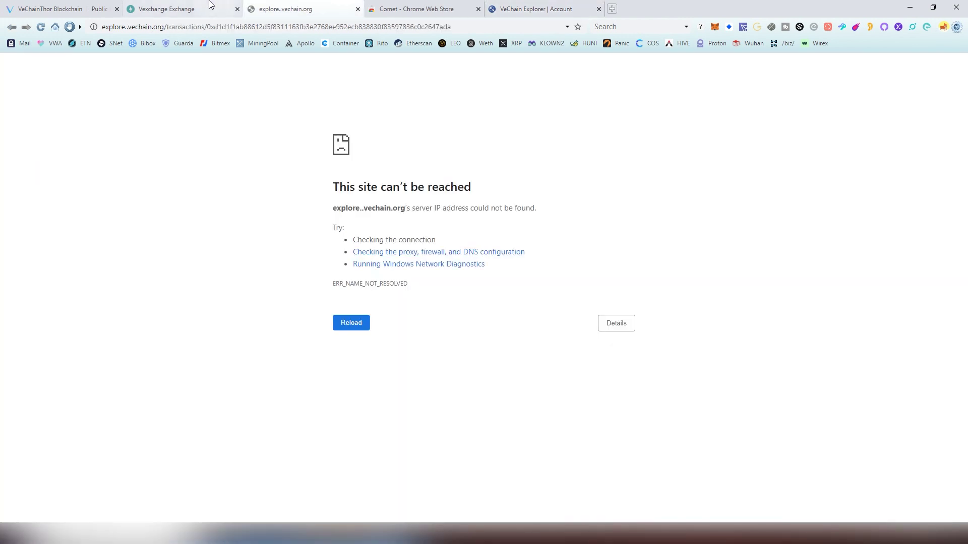
pyautogui.click(210, 4)
pyautogui.click(254, 204)
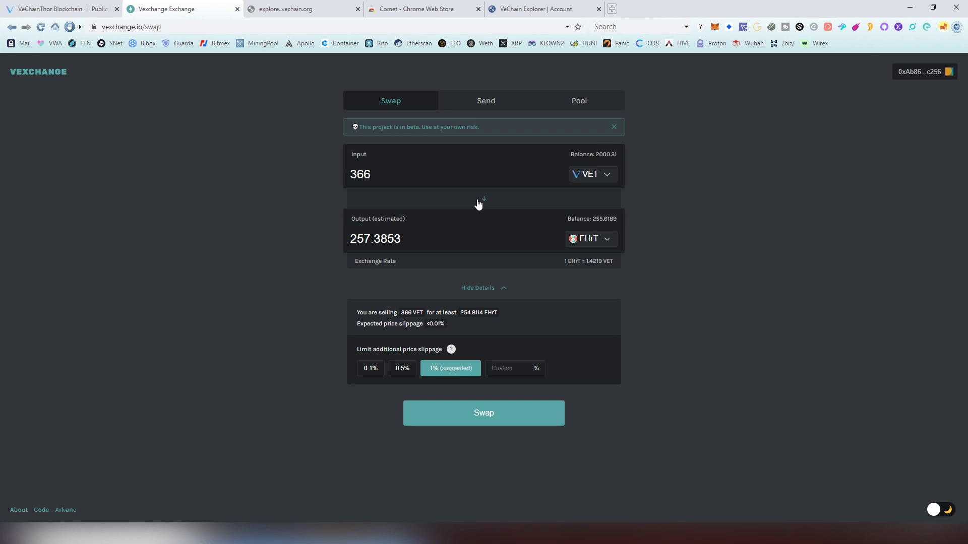
pyautogui.click(499, 105)
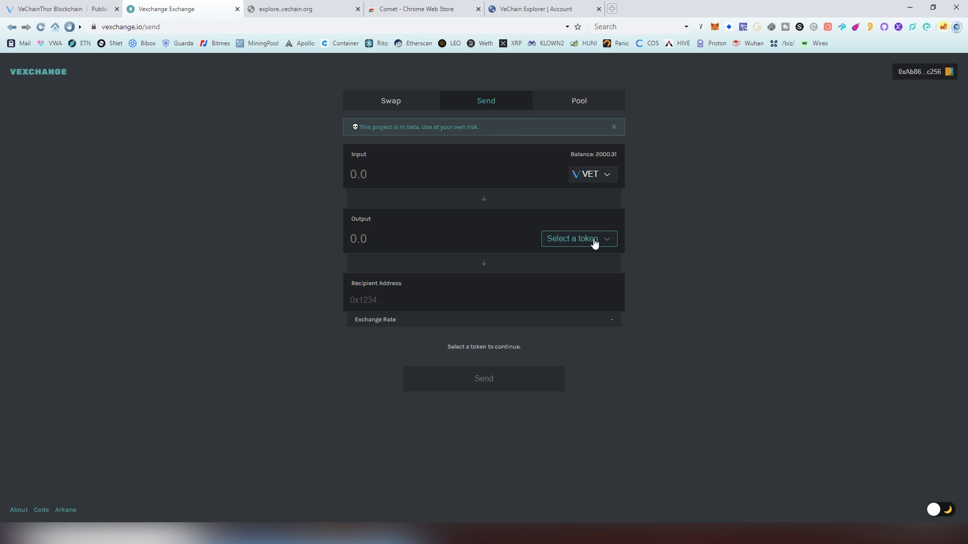
pyautogui.click(911, 76)
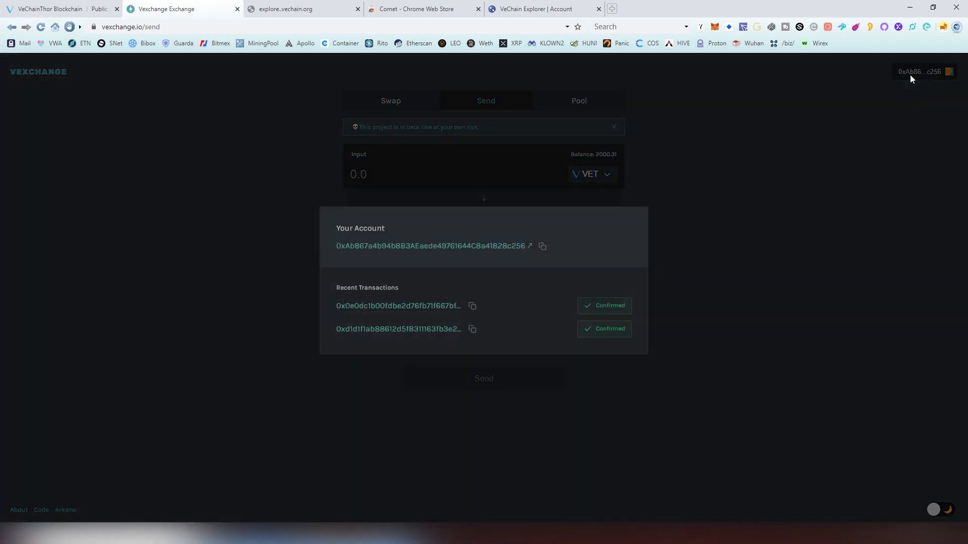
pyautogui.click(542, 248)
pyautogui.click(316, 258)
pyautogui.rightClick(432, 301)
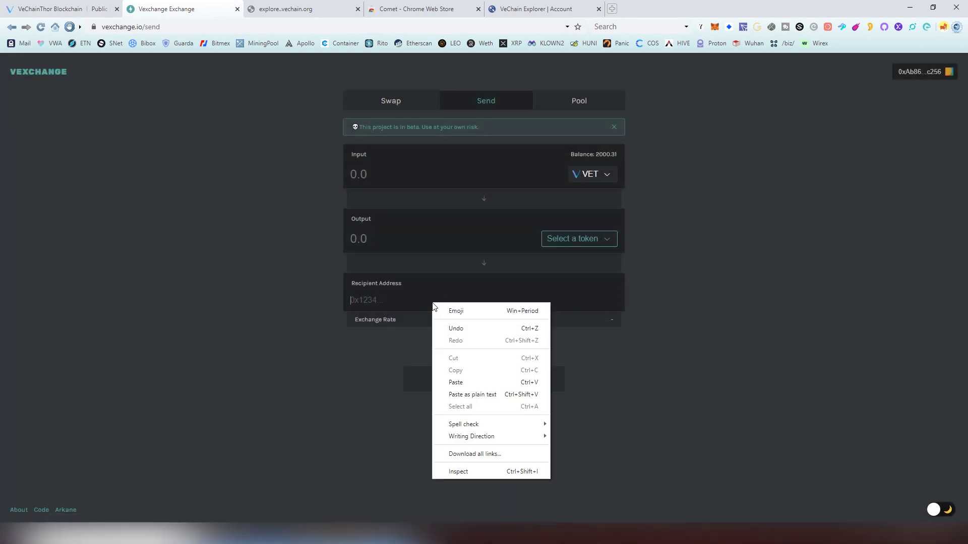
pyautogui.click(468, 381)
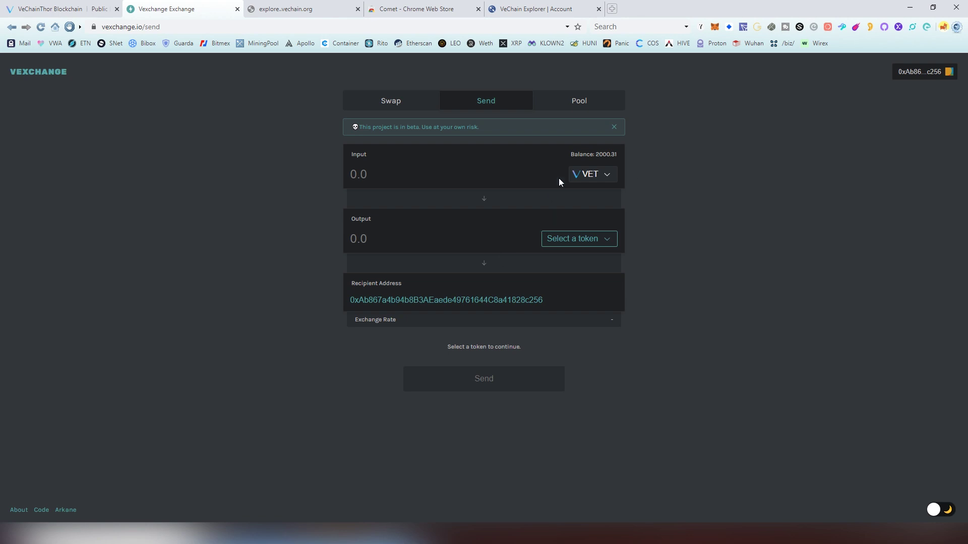
# Step: Choose HAI as the Send form's output token and set the input amount to 100 VET
pyautogui.click(599, 242)
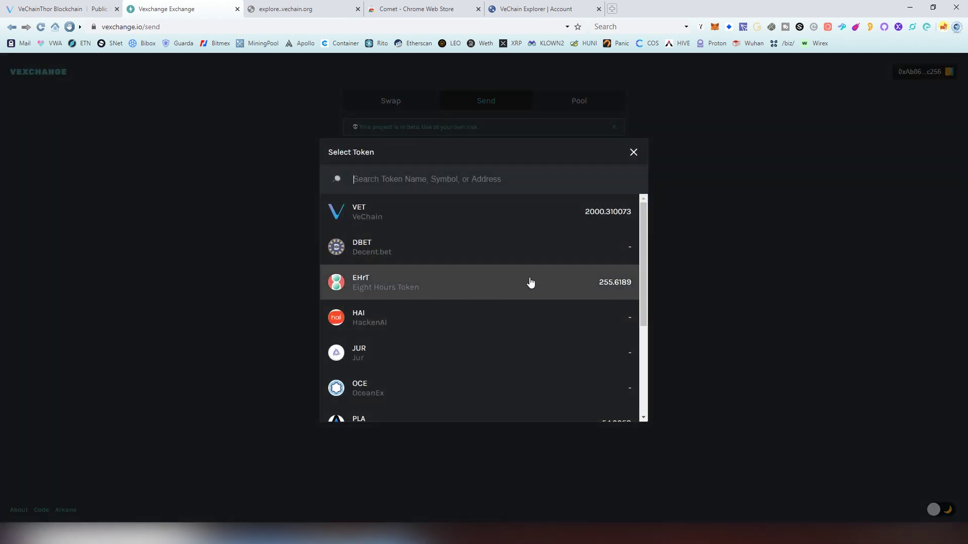
pyautogui.click(429, 318)
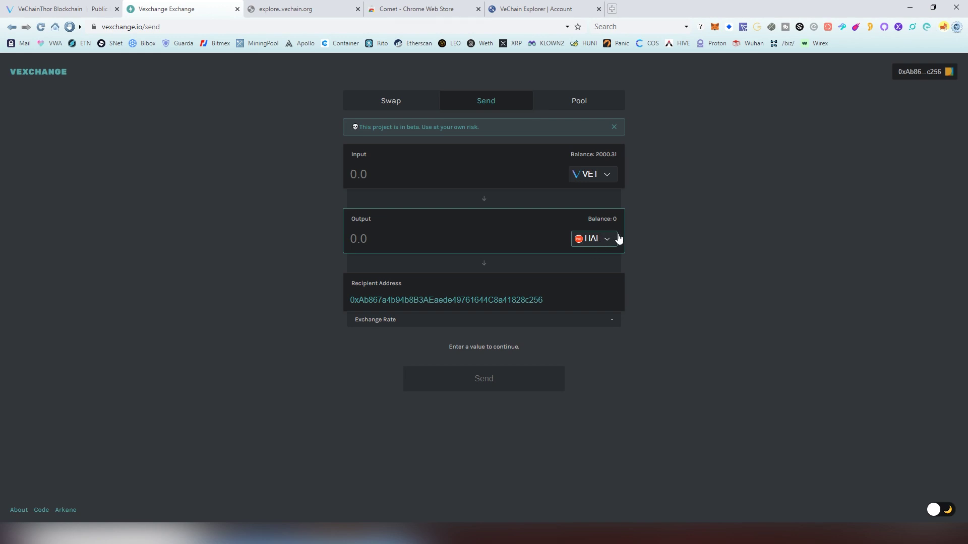
pyautogui.click(419, 176)
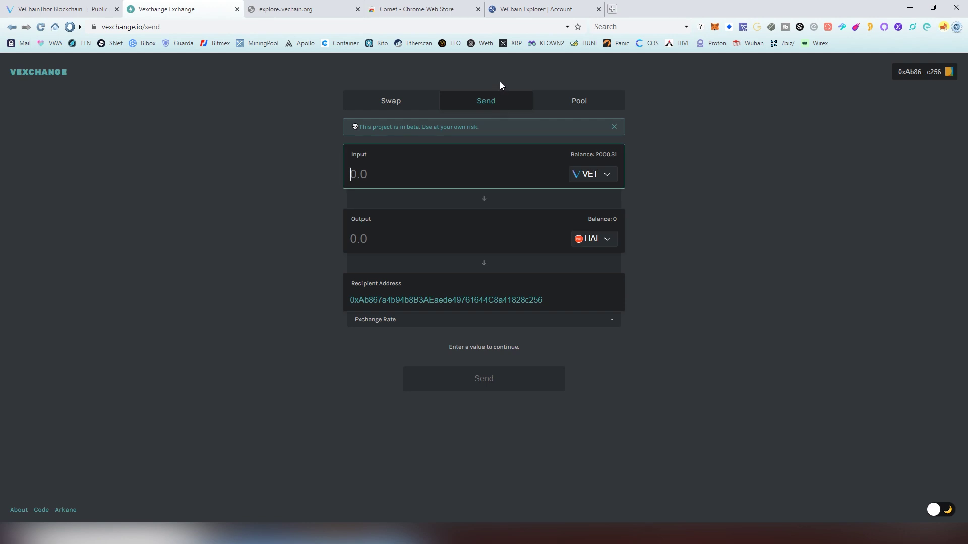
pyautogui.write('100')
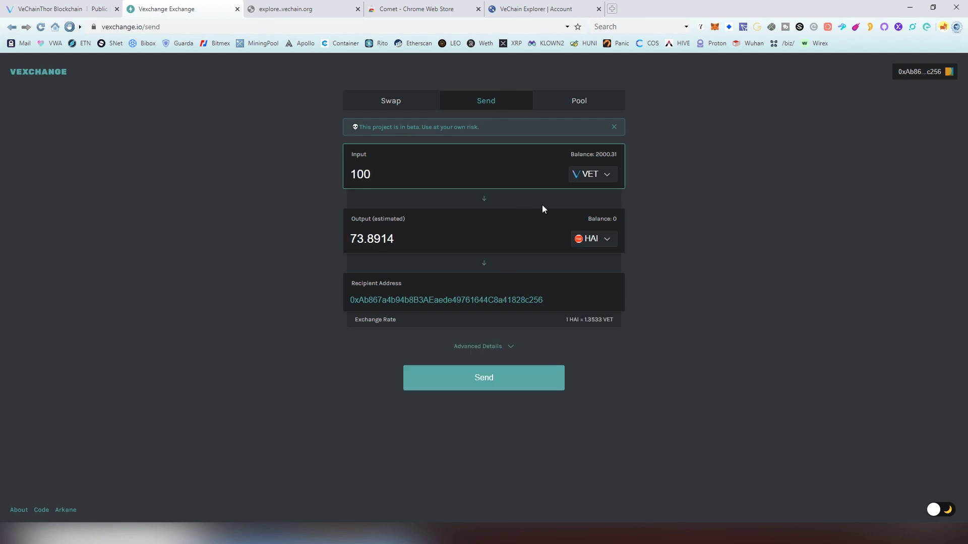
# Step: Open the pool's Add Liquidity form, choose EHrT as the second token and fill in the maximum deposit from its balance
pyautogui.click(595, 101)
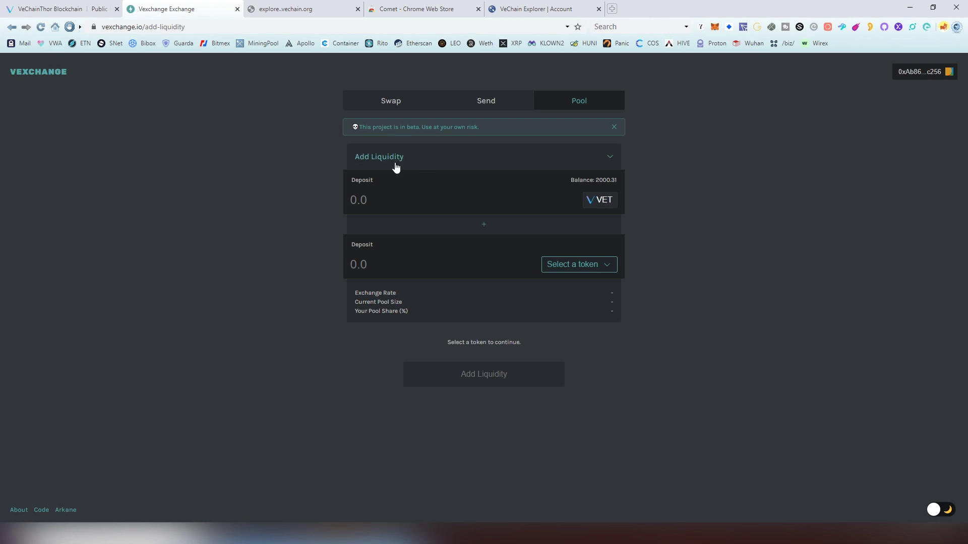
pyautogui.click(600, 259)
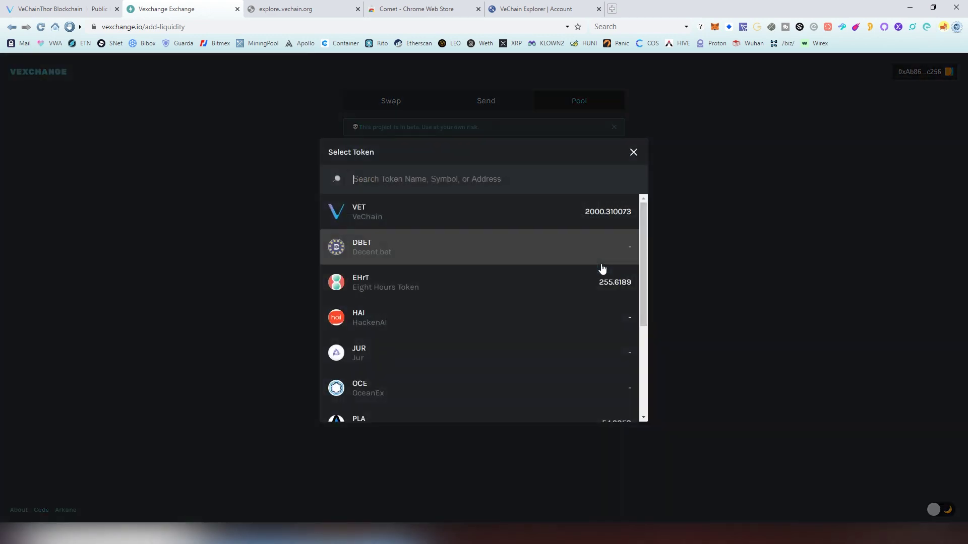
pyautogui.click(493, 288)
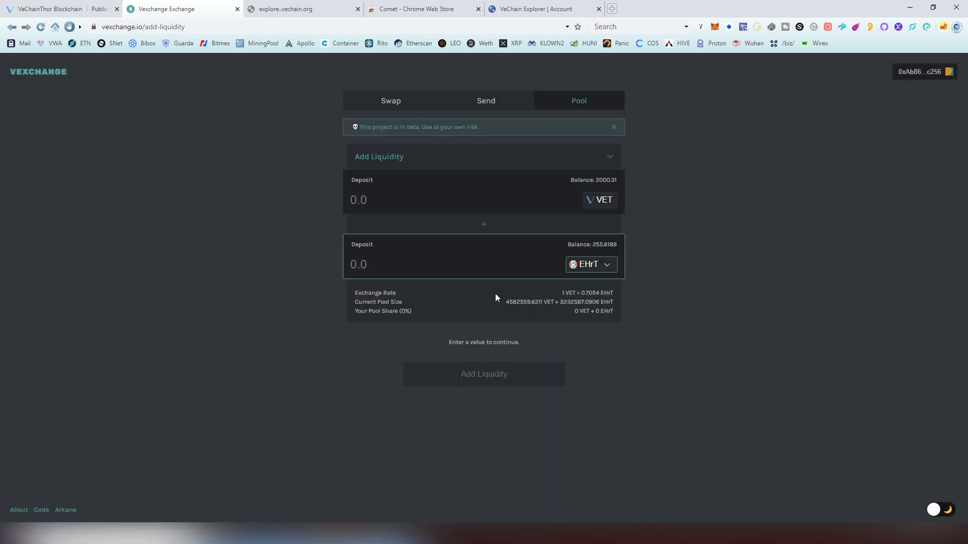
pyautogui.click(597, 249)
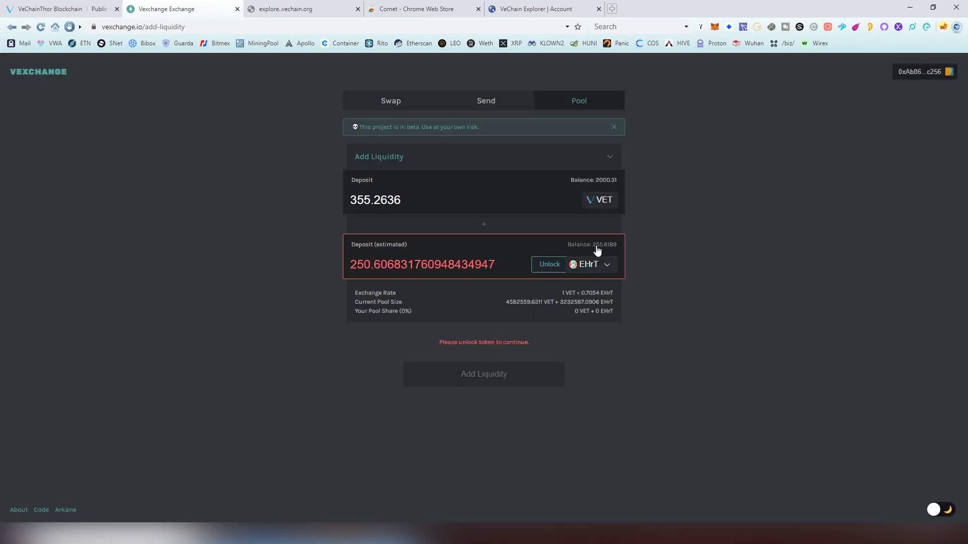
# Step: Unlock EHrT for the pool, confirm the transaction in Comet and show the liquidity deposit's details
pyautogui.click(540, 275)
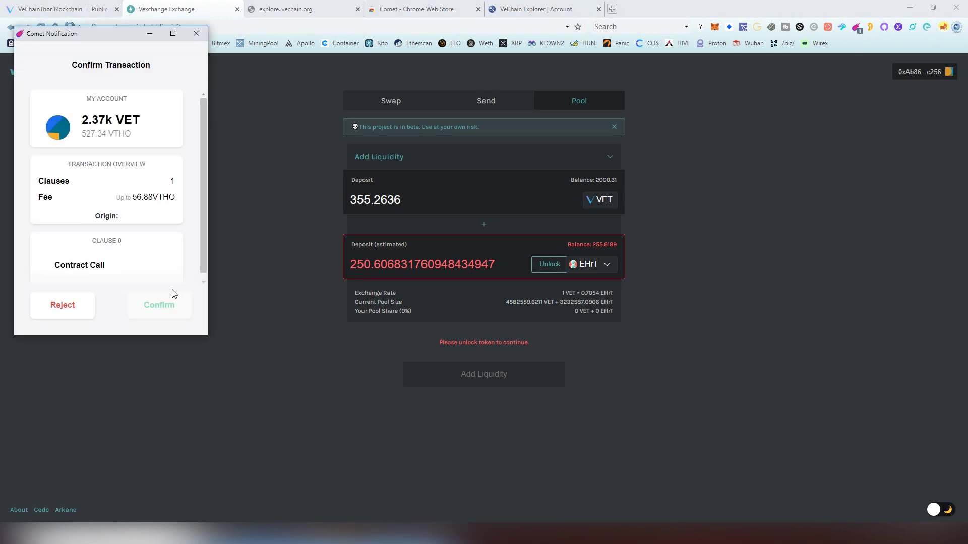
pyautogui.click(160, 308)
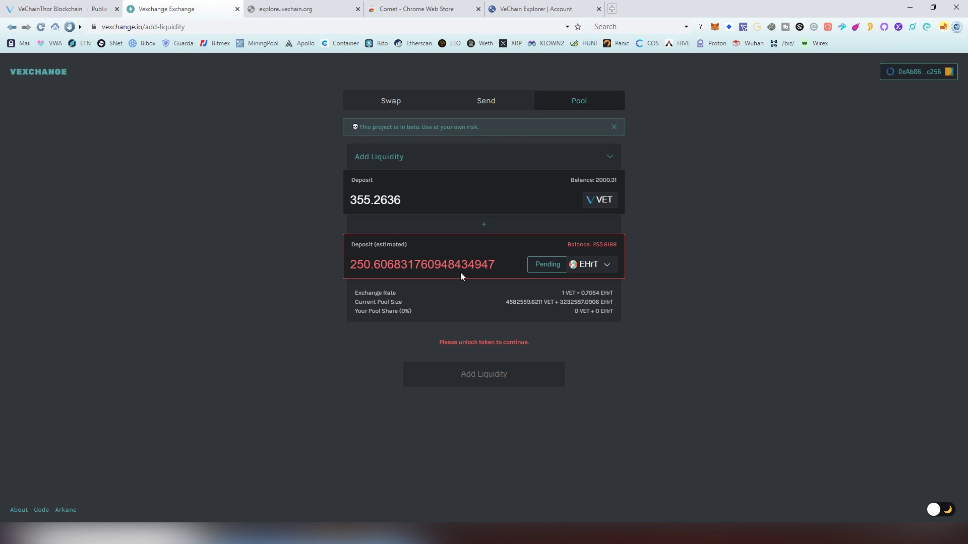
pyautogui.click(508, 342)
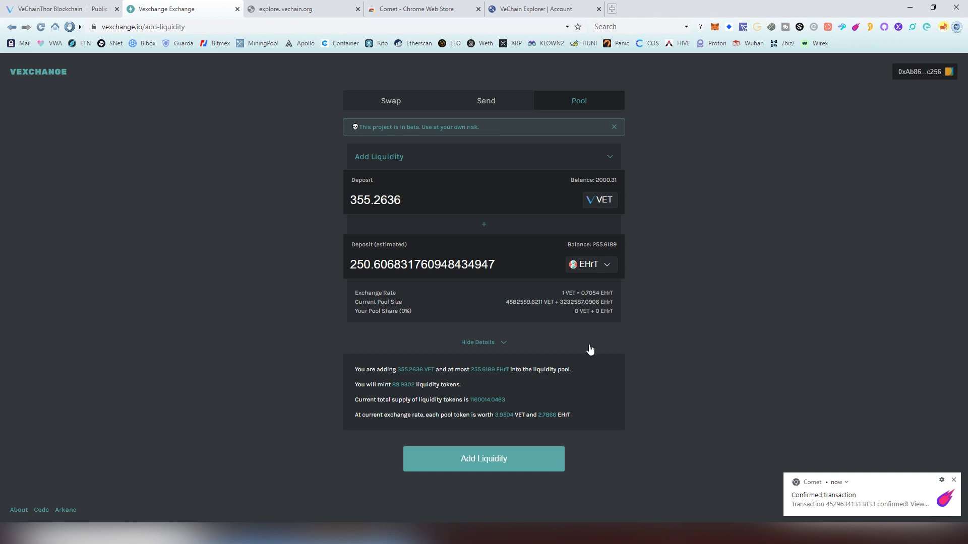
# Step: Open the confirmed unlock transaction in the Insight explorer and examine its details
pyautogui.click(958, 478)
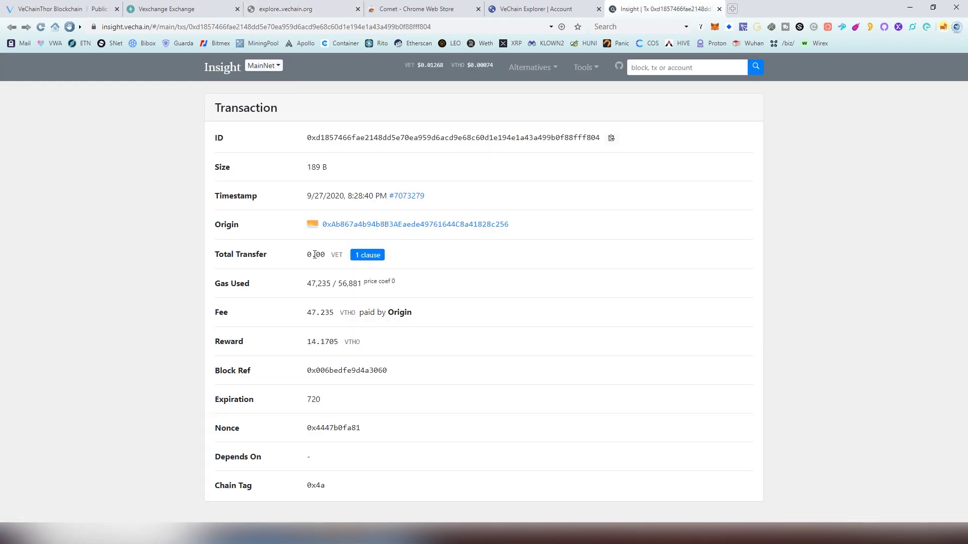
pyautogui.click(525, 10)
pyautogui.click(651, 7)
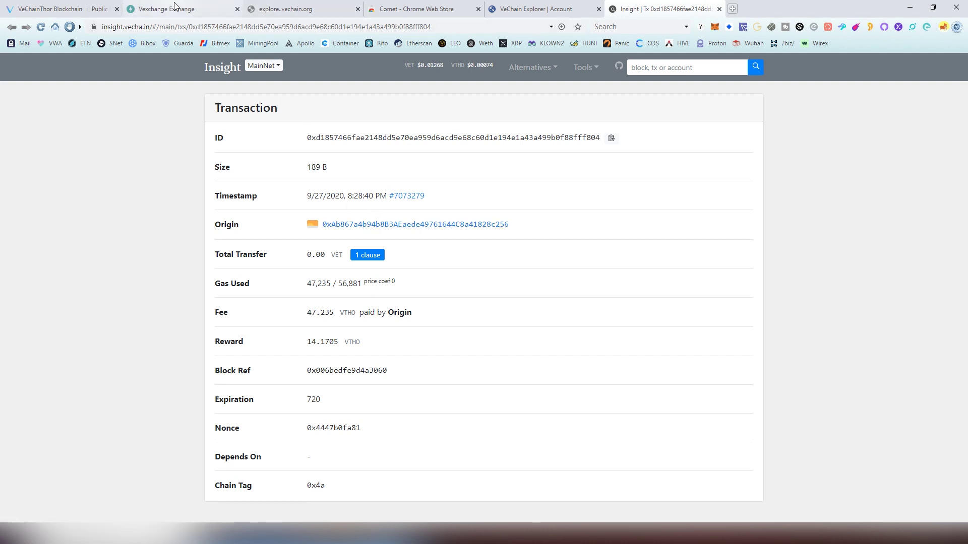
# Step: Return to Vexchange, submit the 355.2636 VET and EHrT liquidity deposit, confirm it in Comet after reviewing the fee, and check the pool share
pyautogui.click(202, 9)
pyautogui.click(462, 460)
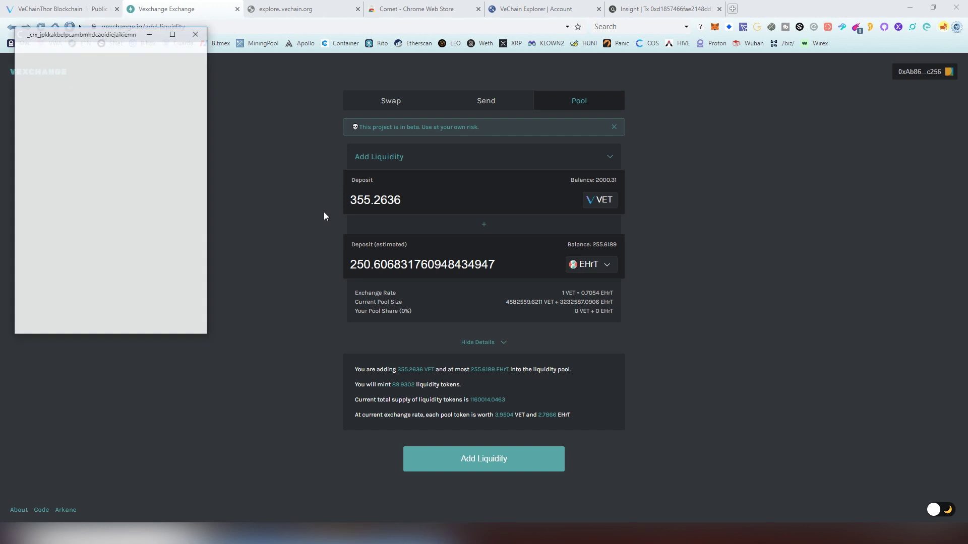
pyautogui.moveTo(71, 34); pyautogui.dragTo(115, 69)
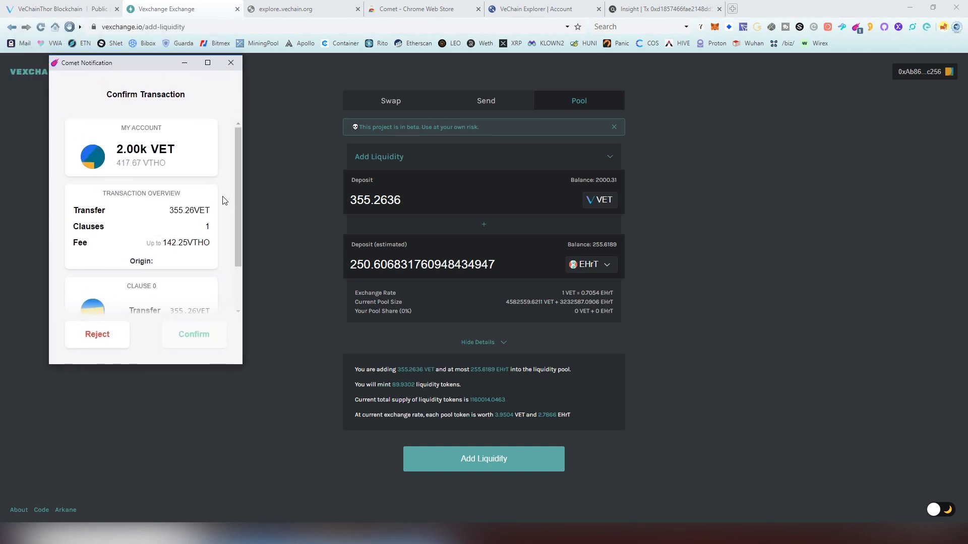
pyautogui.scroll(-2, 222, 199)
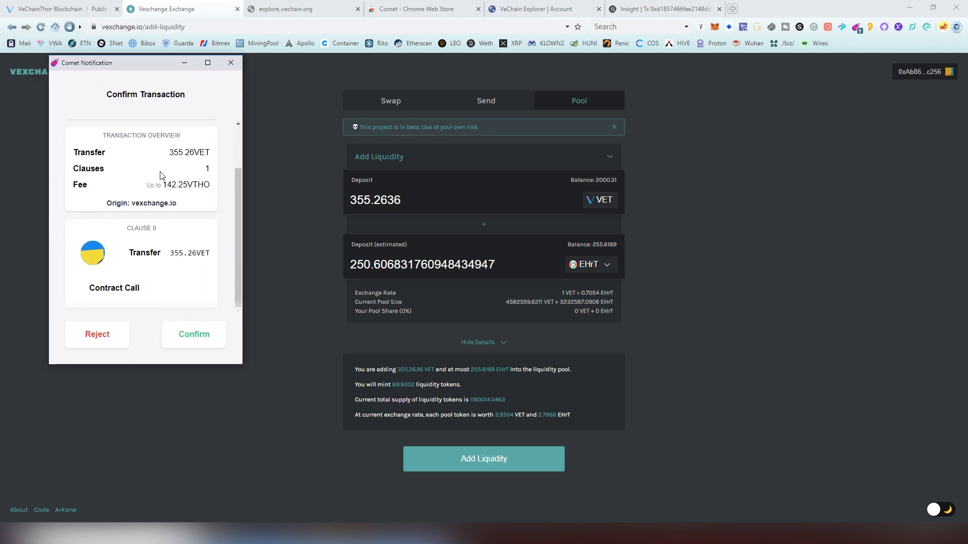
pyautogui.moveTo(178, 185); pyautogui.dragTo(146, 185)
pyautogui.click(185, 187)
pyautogui.click(204, 334)
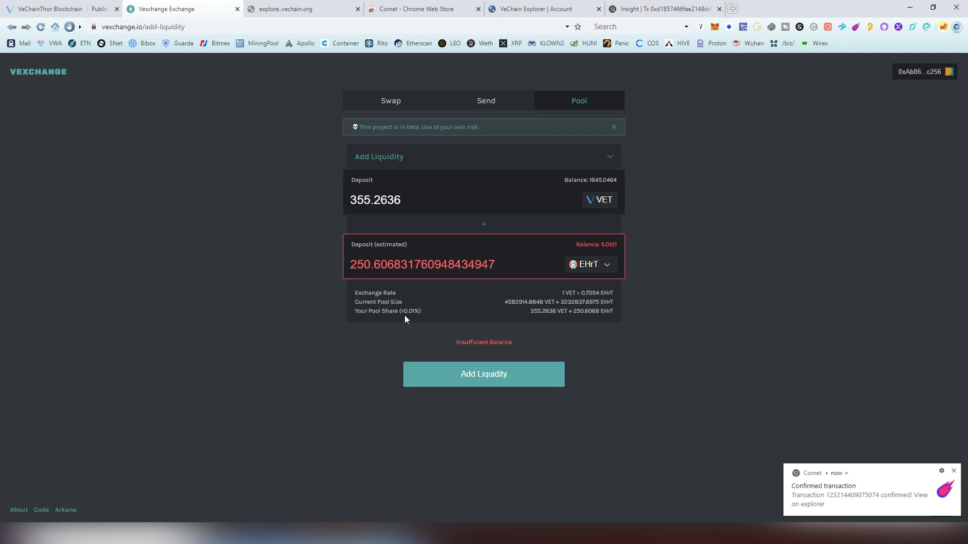
pyautogui.moveTo(415, 311); pyautogui.dragTo(404, 312)
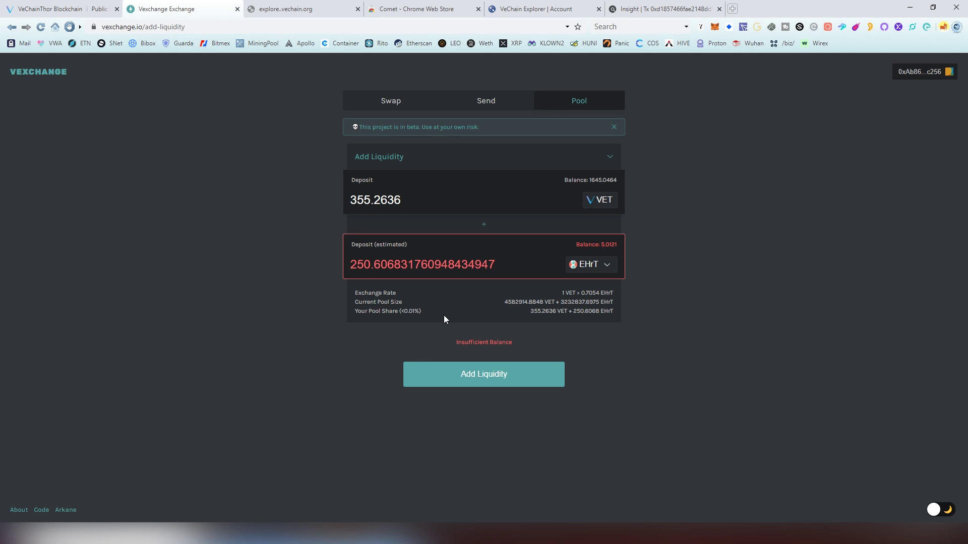
# Step: Open the Vexchange home page in a separate tab and examine each token's liquidity, 24-hour volume and price
pyautogui.click(402, 103)
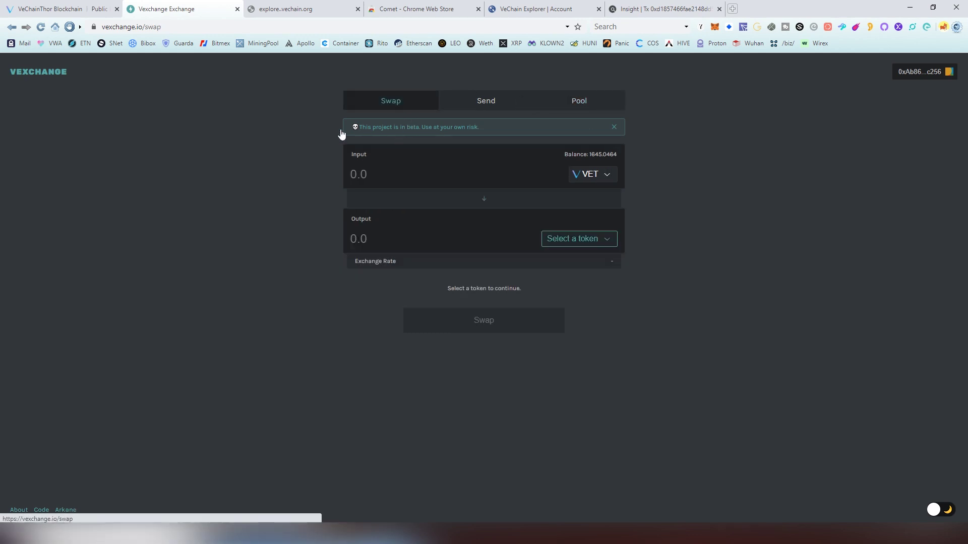
pyautogui.click(49, 77)
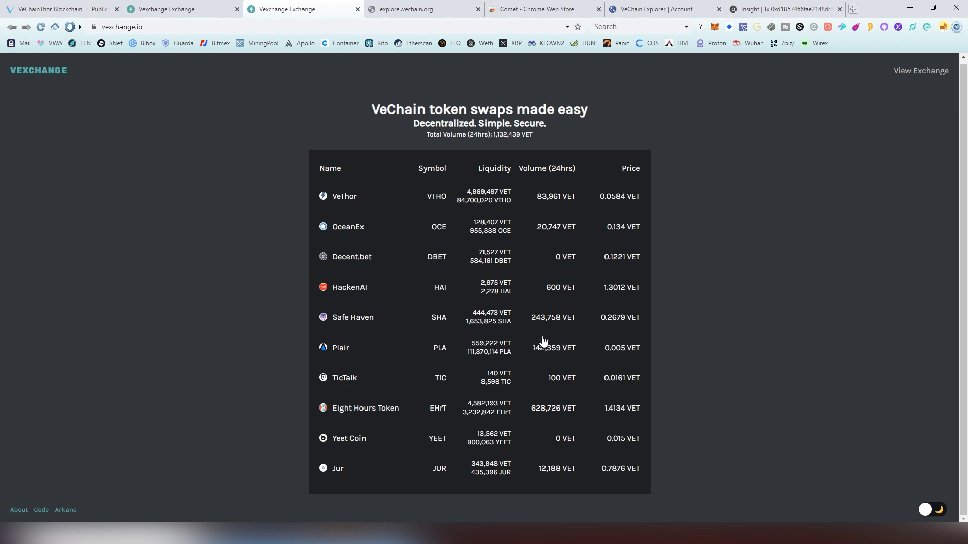
pyautogui.click(430, 7)
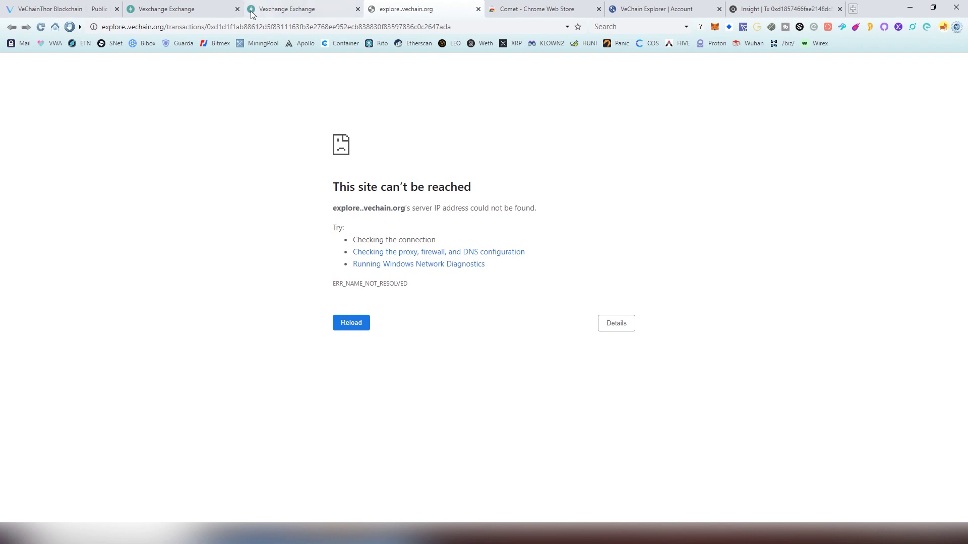
# Step: Return to the pool's Add Liquidity form, select EHrT to show the pool share, and view the available liquidity actions
pyautogui.click(190, 8)
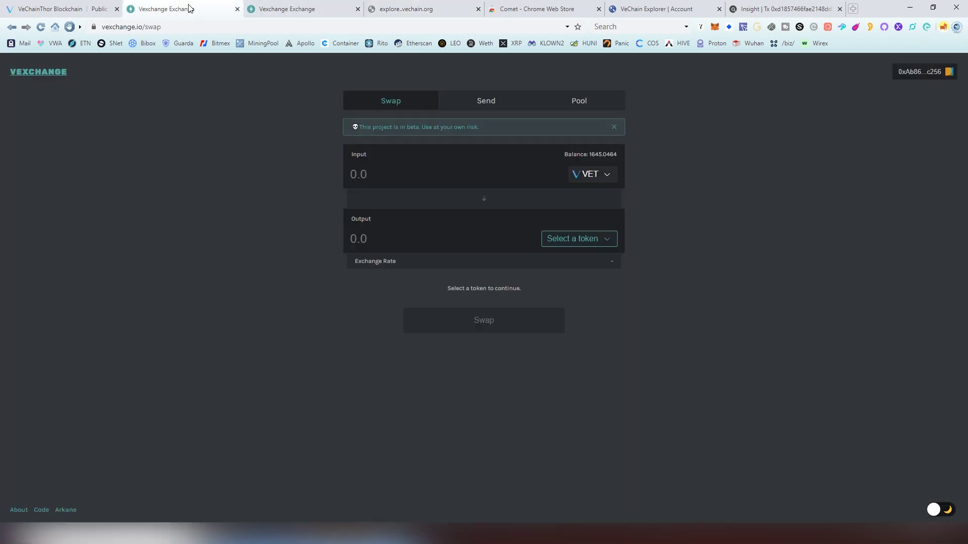
pyautogui.click(610, 104)
pyautogui.click(583, 268)
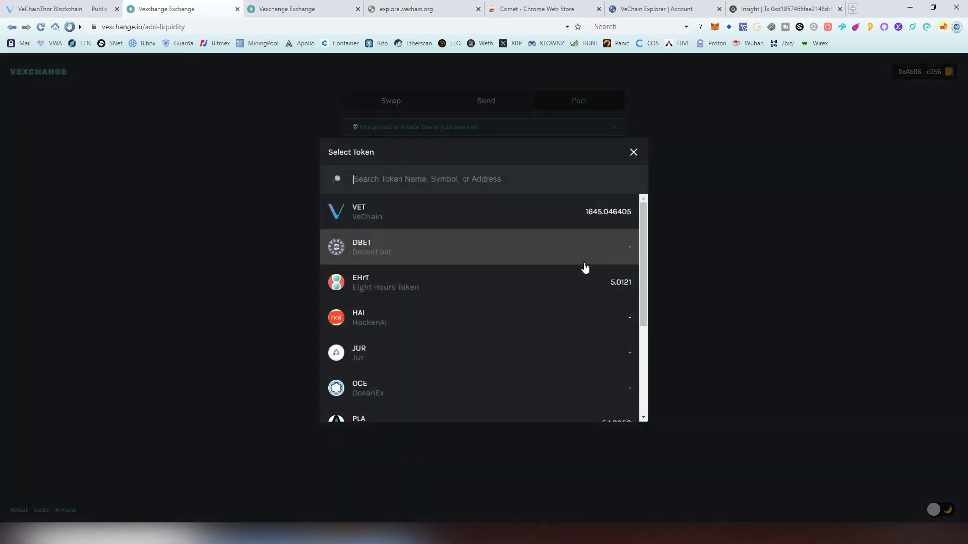
pyautogui.click(482, 281)
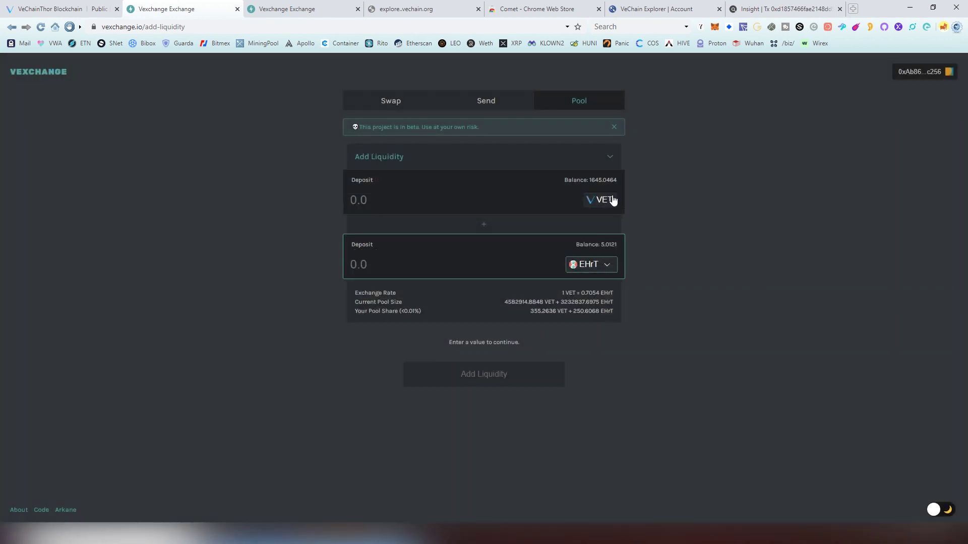
pyautogui.click(611, 159)
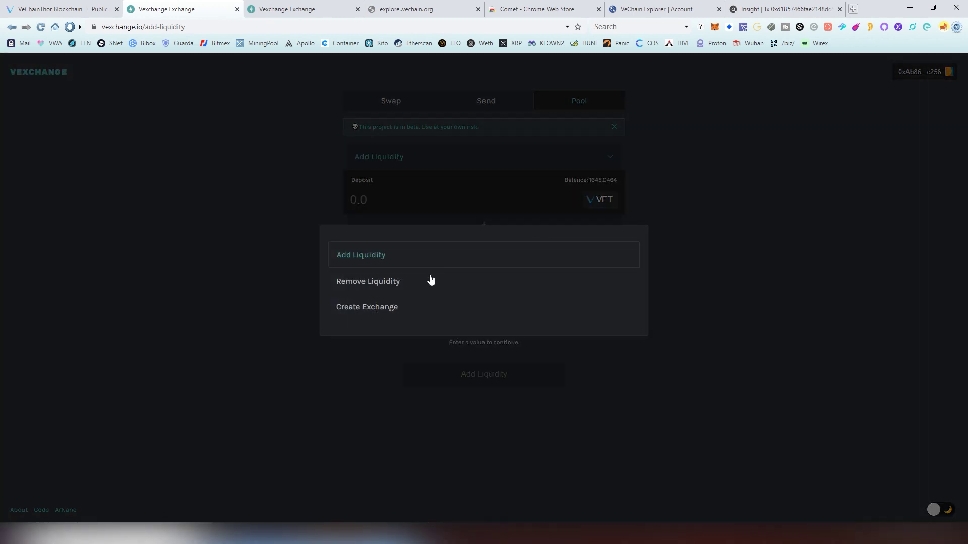
pyautogui.click(275, 292)
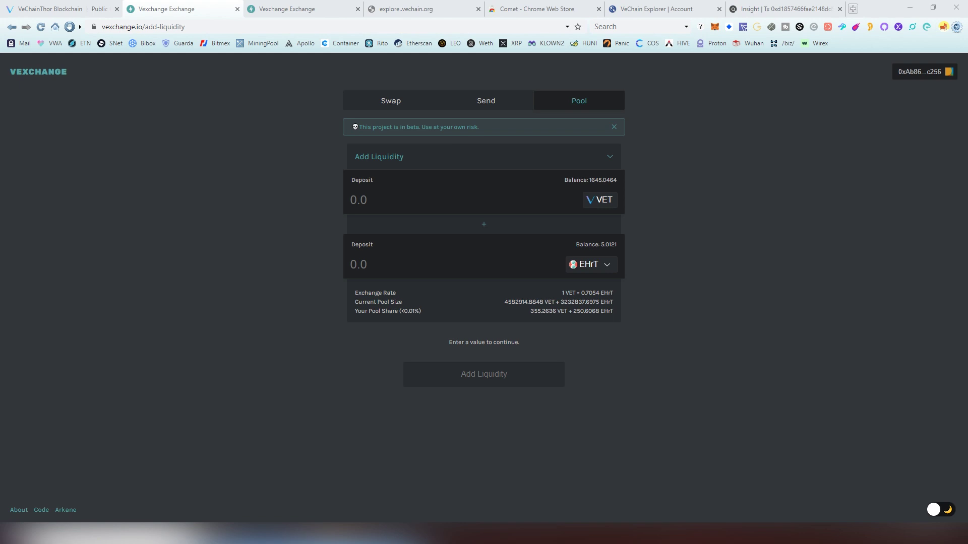
# Step: Open the copied Uniswap Info account page in a new tab and examine its liquidity, earned fees and positions
pyautogui.hotkey('ctrl', 't')
pyautogui.hotkey('ctrl', 'v')
pyautogui.press('Return')
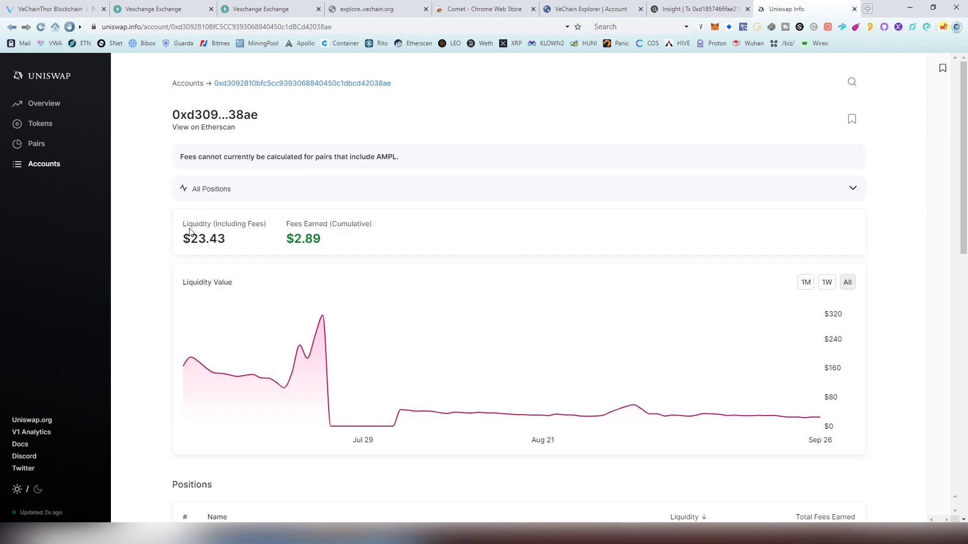
pyautogui.scroll(-3, 343, 244)
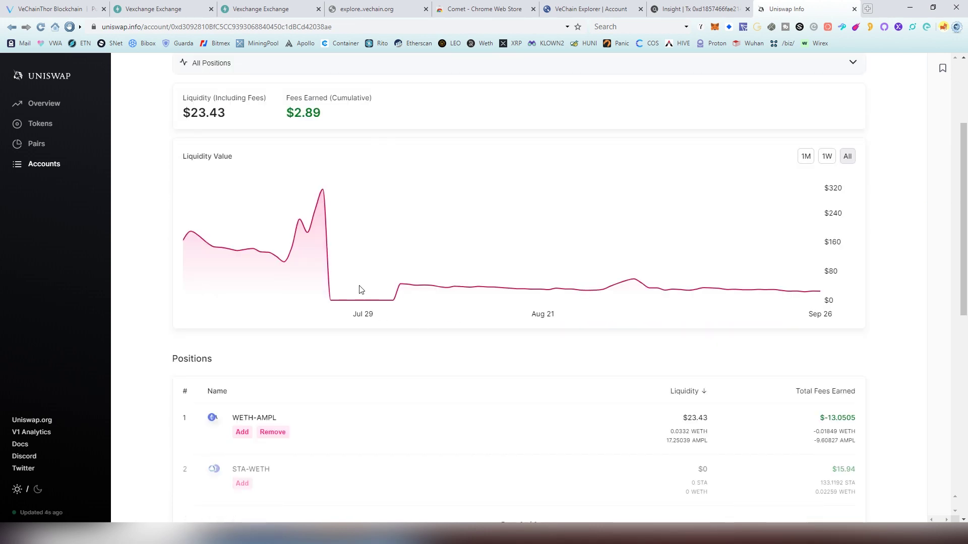
# Step: Return to Vexchange, view the token overview again and bring back the VET and EHrT Add Liquidity form
pyautogui.click(563, 12)
pyautogui.click(376, 8)
pyautogui.click(273, 9)
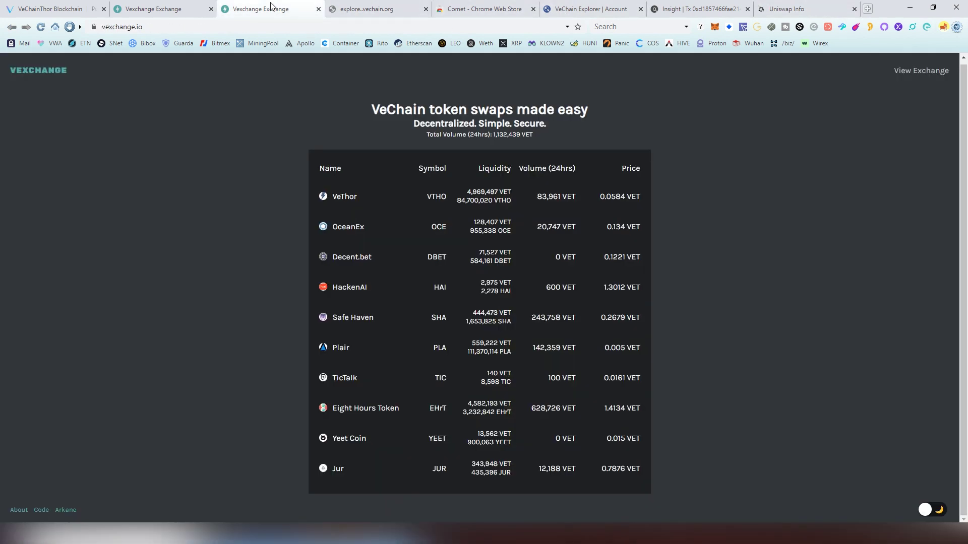
pyautogui.click(194, 6)
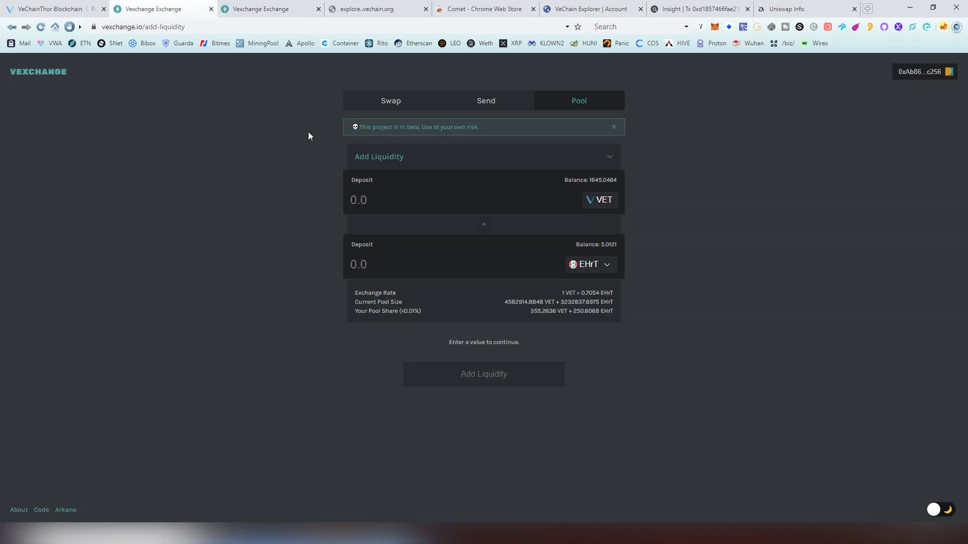